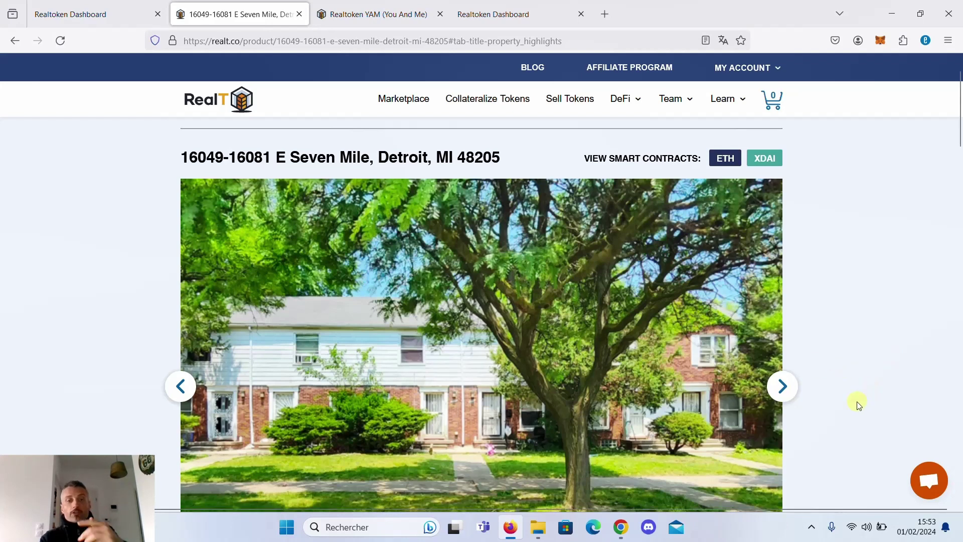
scroll(850, 393, down, 1)
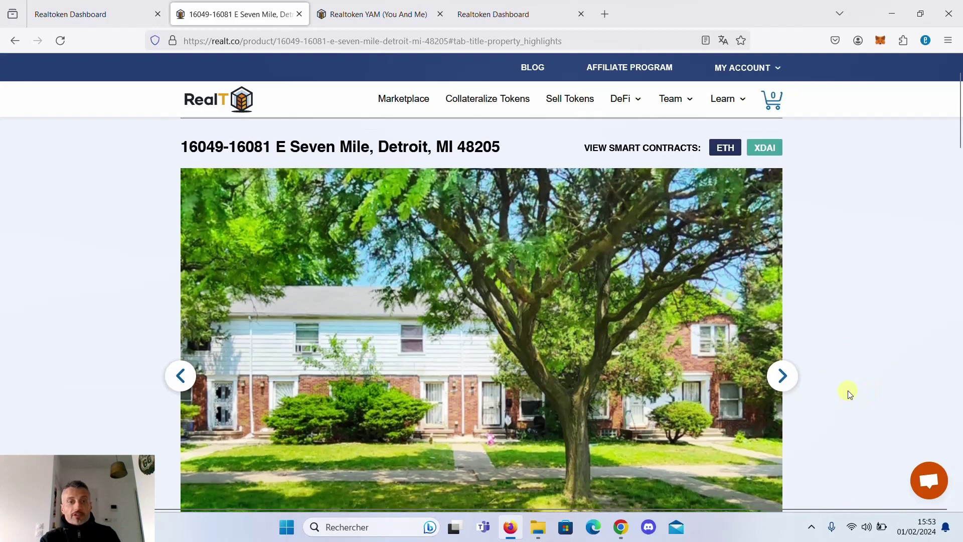
scroll(848, 391, down, 3)
scroll(848, 391, up, 3)
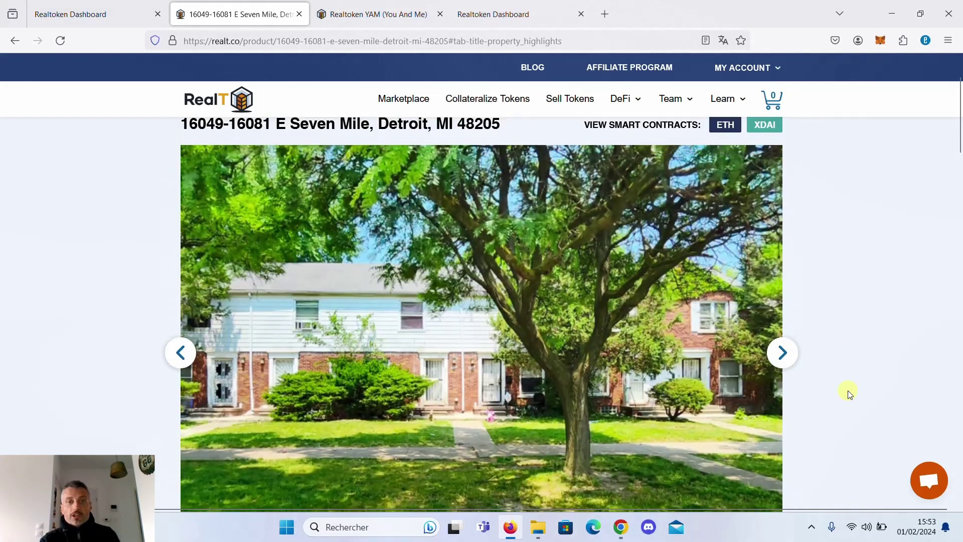
scroll(848, 391, down, 10)
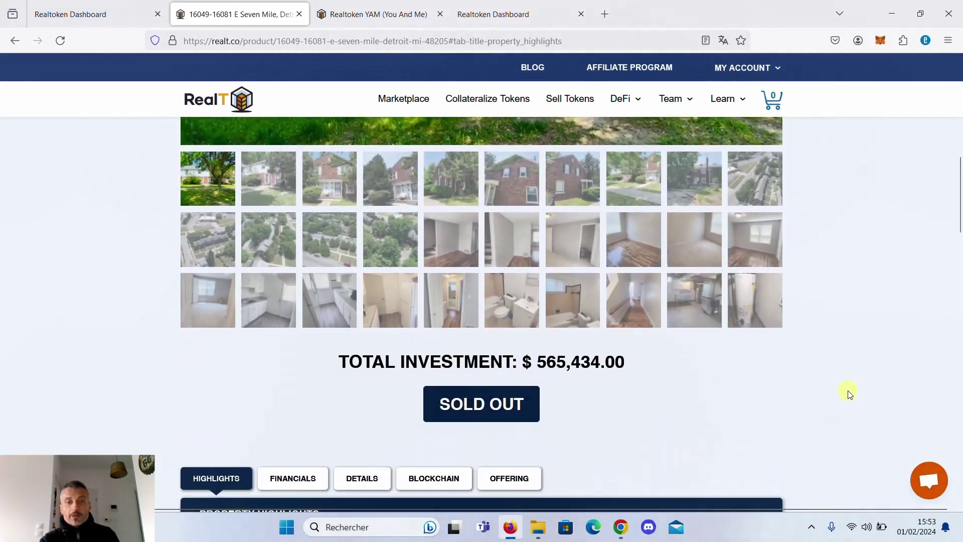
scroll(848, 390, down, 3)
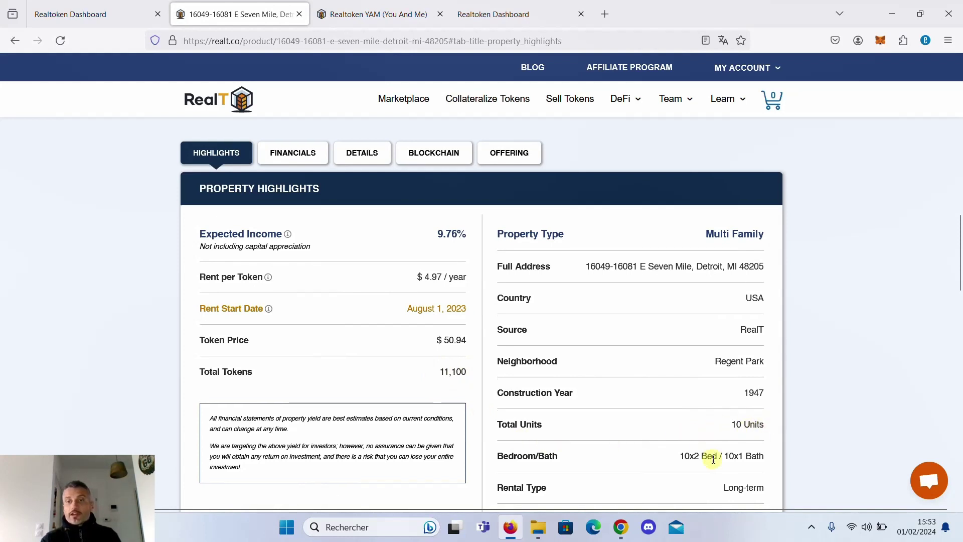
scroll(713, 458, up, 1)
scroll(713, 459, down, 1)
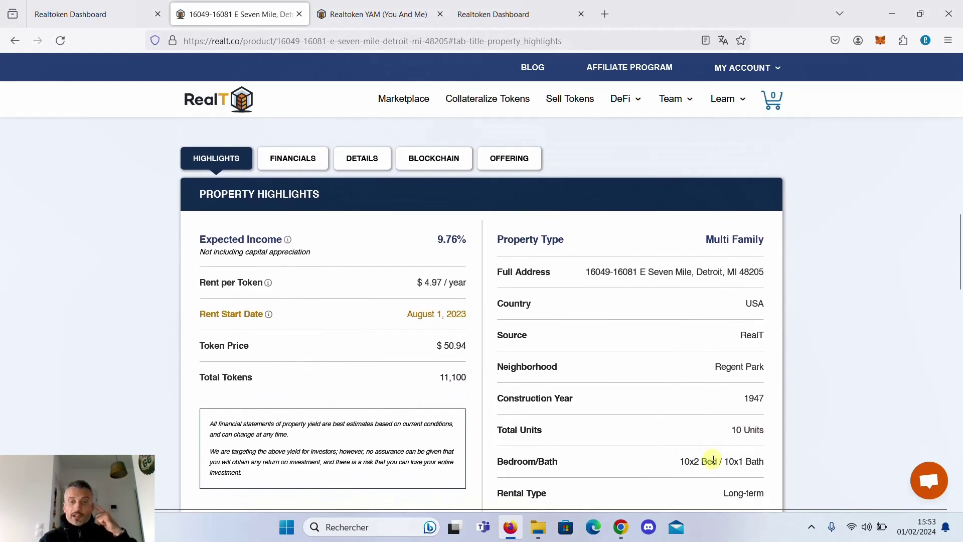
scroll(714, 459, up, 1)
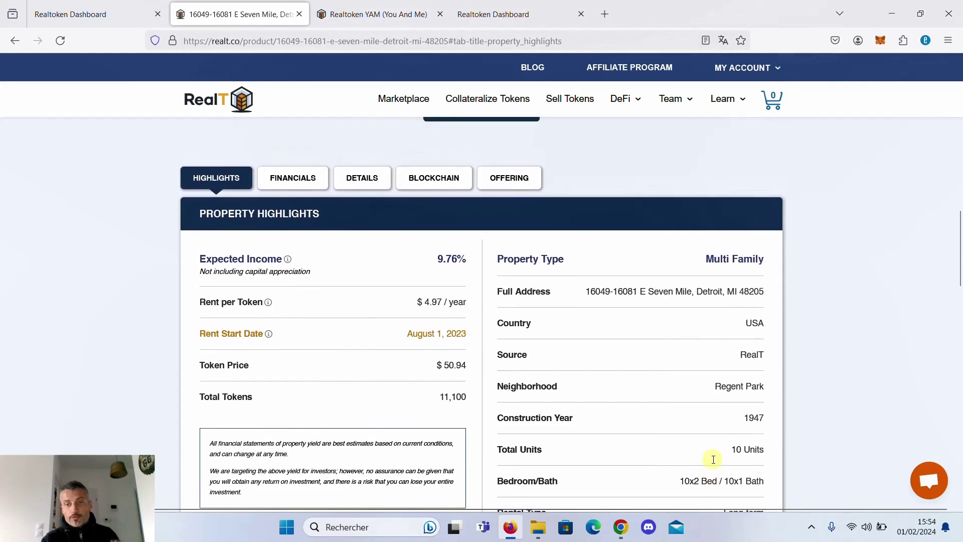
scroll(714, 459, up, 1)
scroll(714, 460, down, 3)
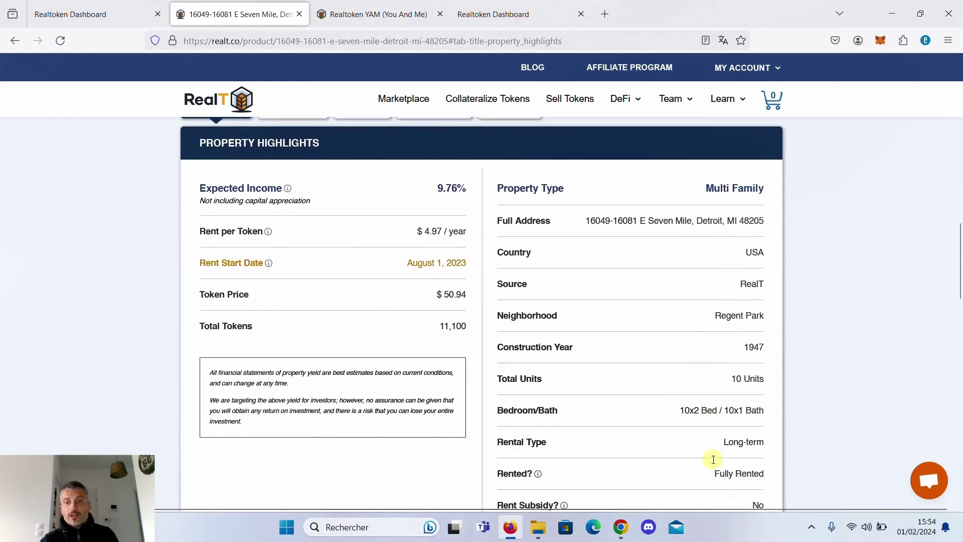
scroll(713, 459, down, 2)
scroll(714, 459, up, 10)
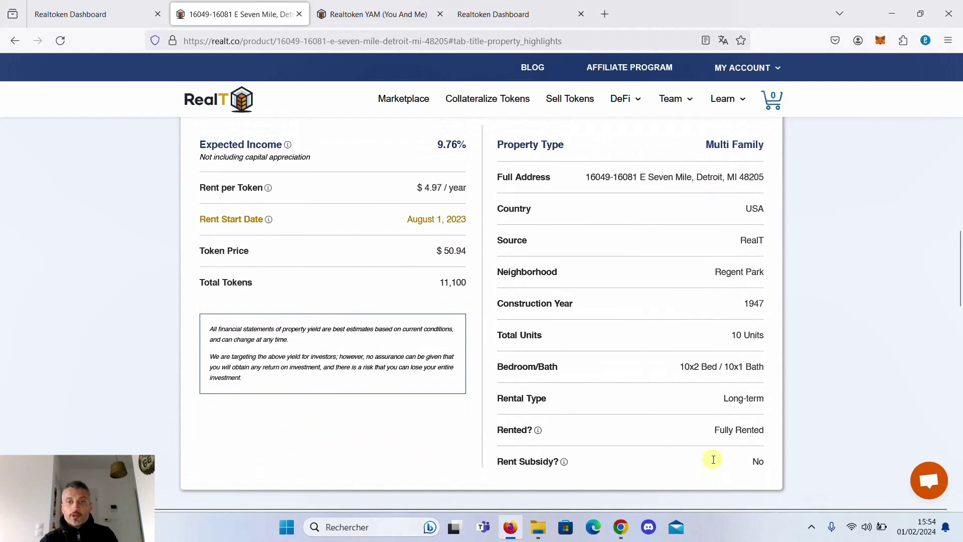
scroll(713, 460, up, 5)
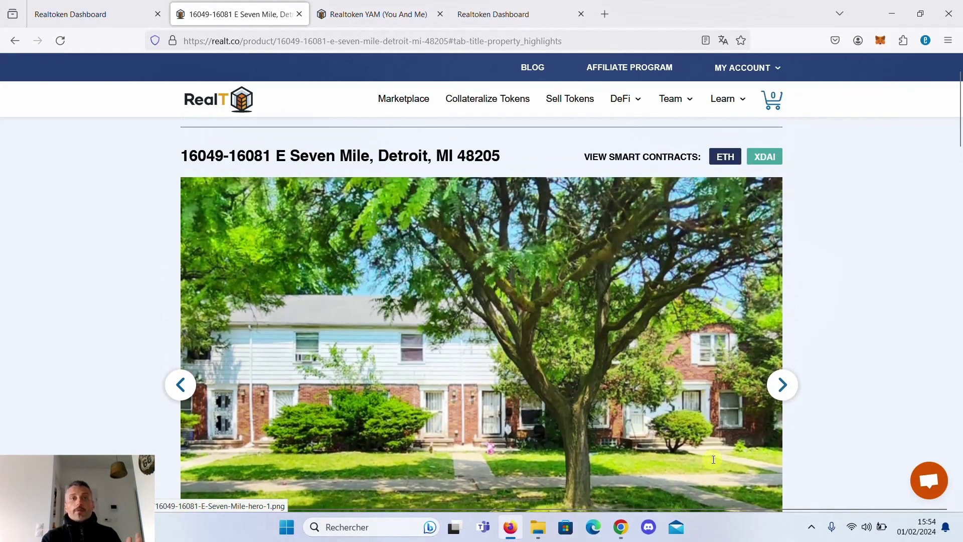
- Open the RealT YAM offers table filtered to Vente, showing listings like 3588 Oakman at $60.00
click(386, 9)
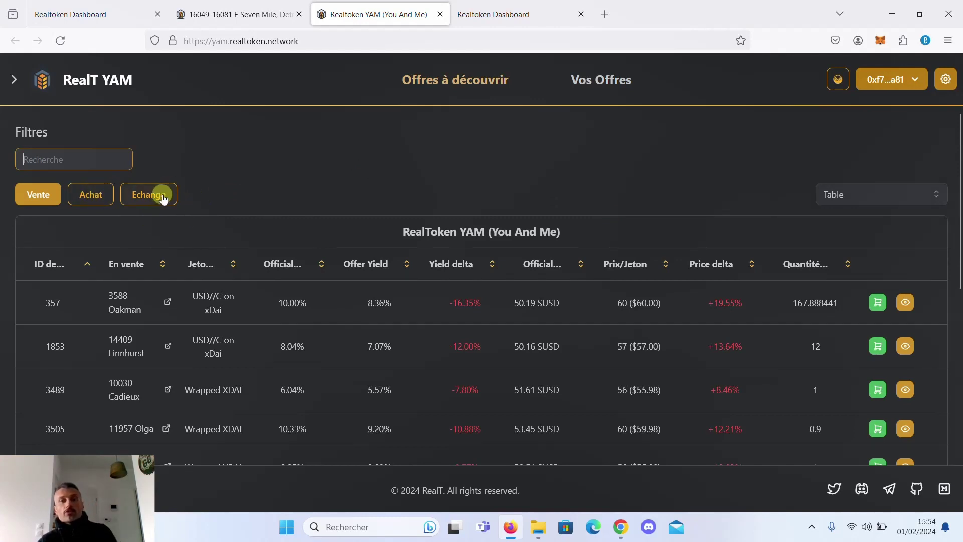
scroll(506, 173, down, 2)
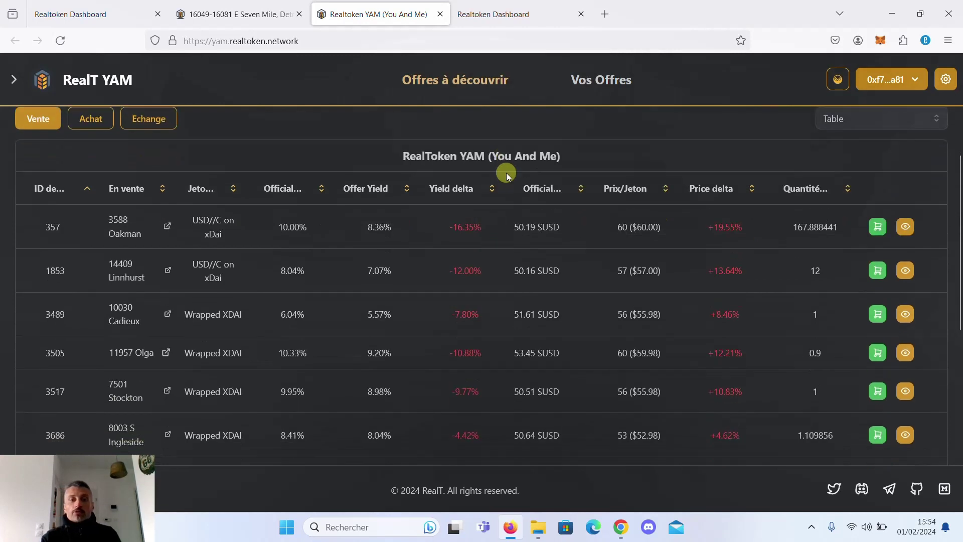
scroll(506, 173, up, 2)
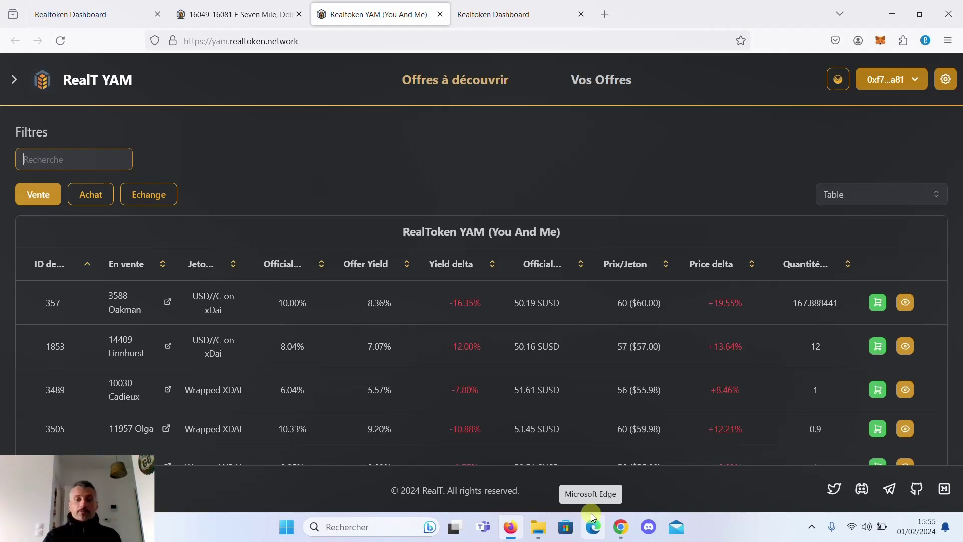
- Open MetaMask's Ajouter un portefeuille matériel page from the account list's add-account options
click(627, 527)
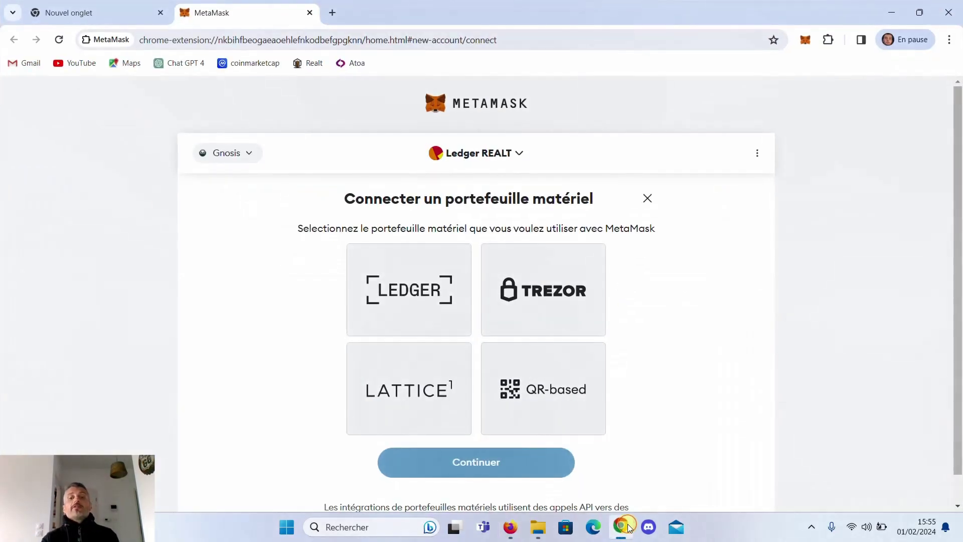
click(805, 45)
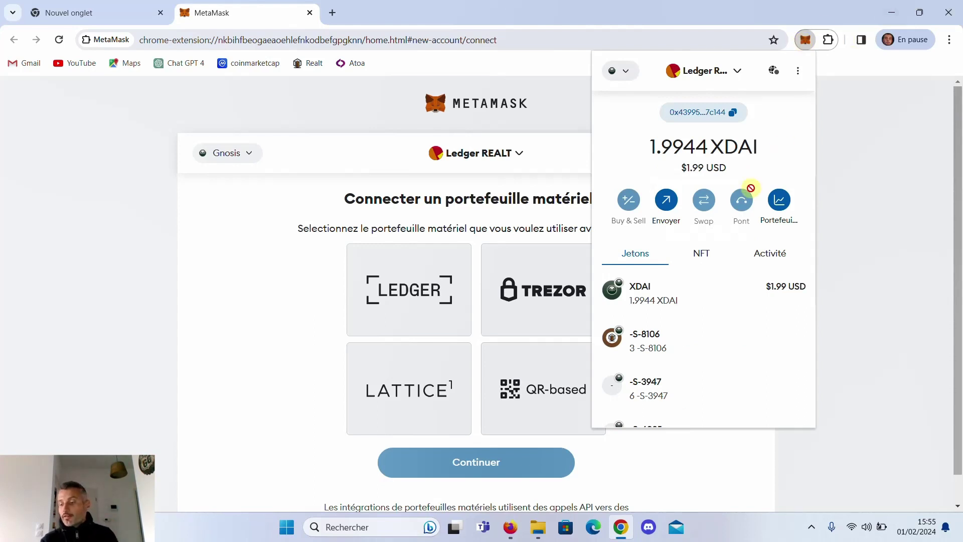
click(737, 72)
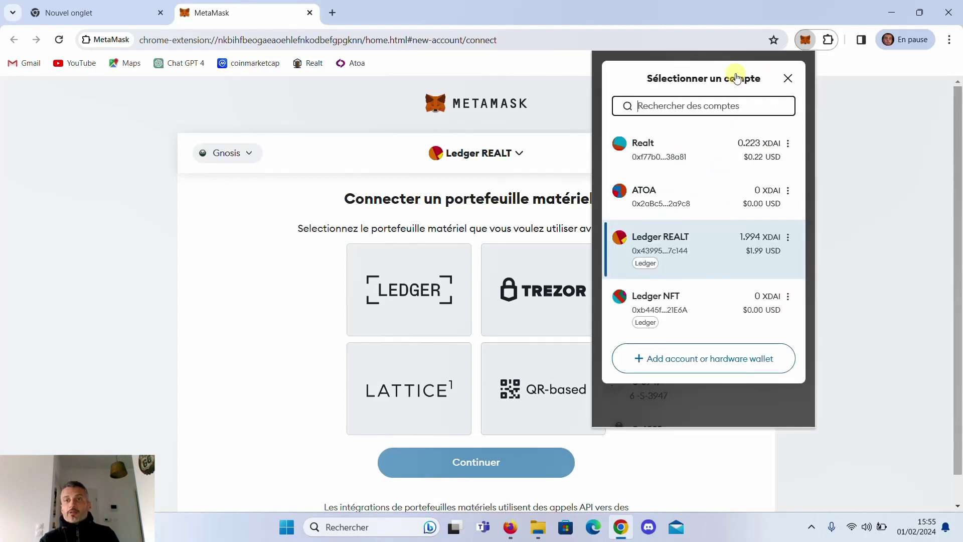
click(789, 79)
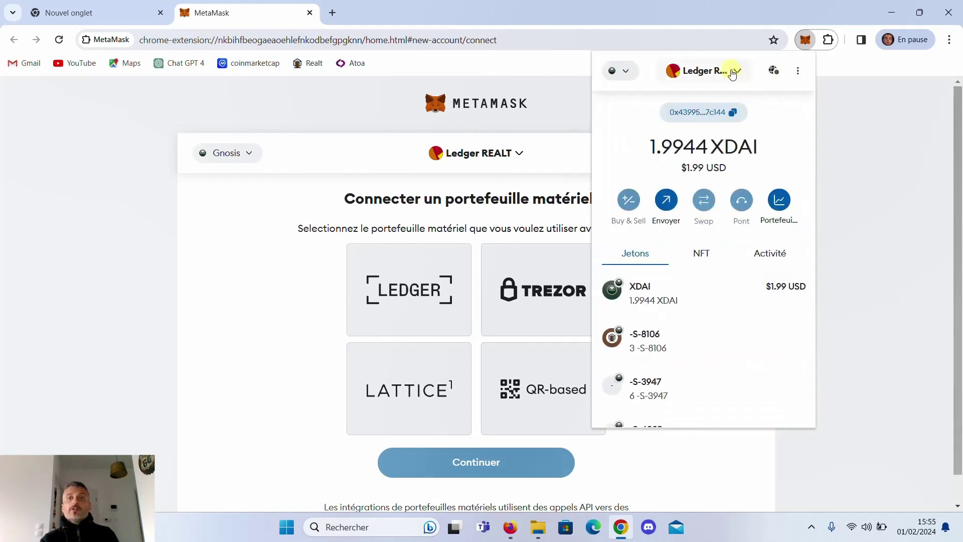
click(733, 73)
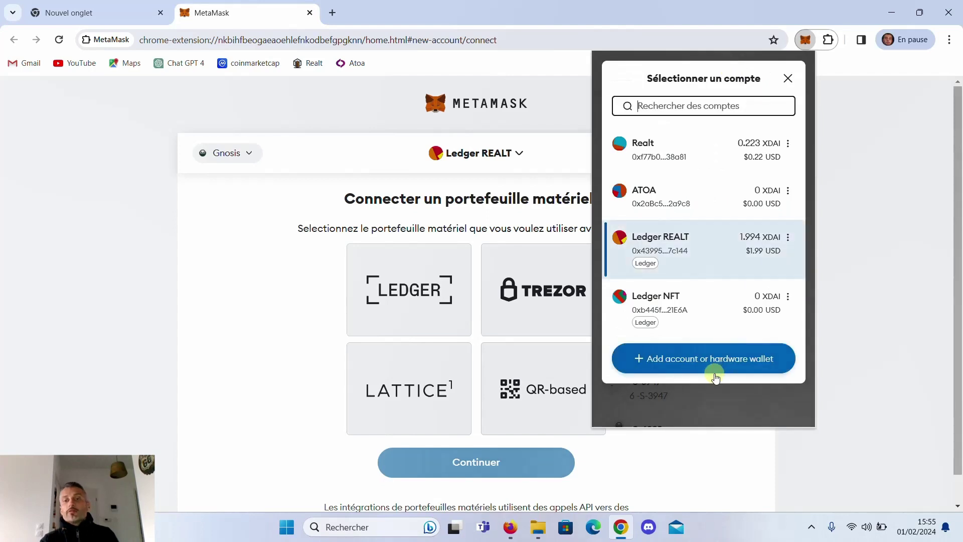
click(674, 365)
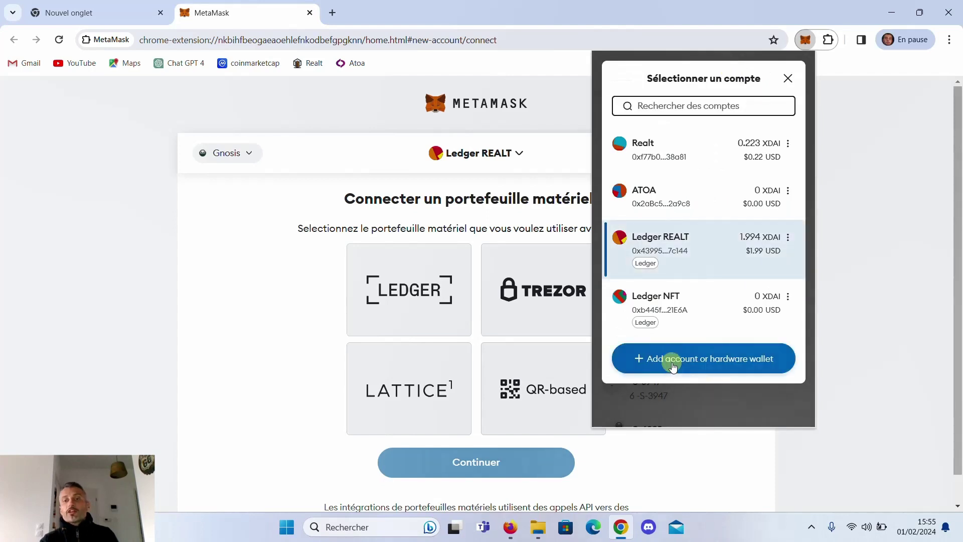
click(720, 365)
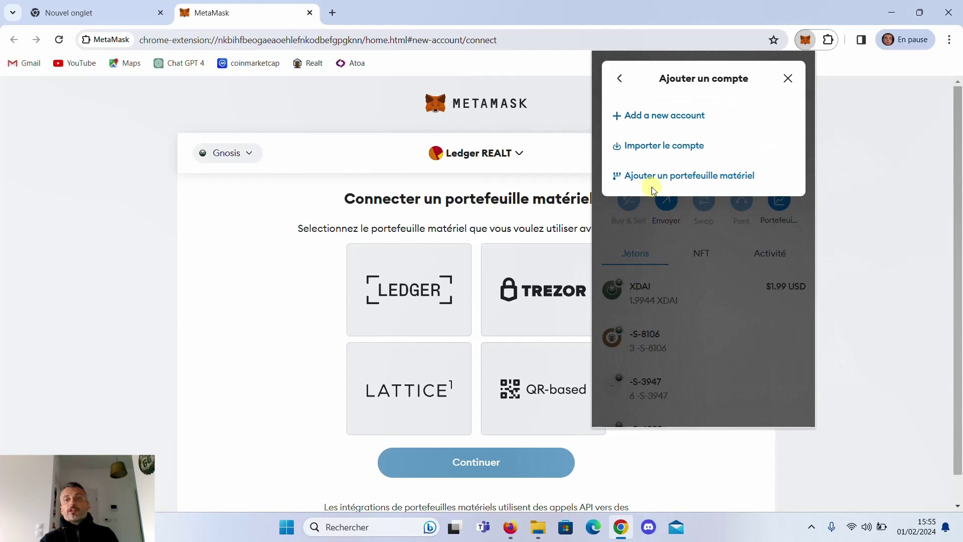
click(681, 176)
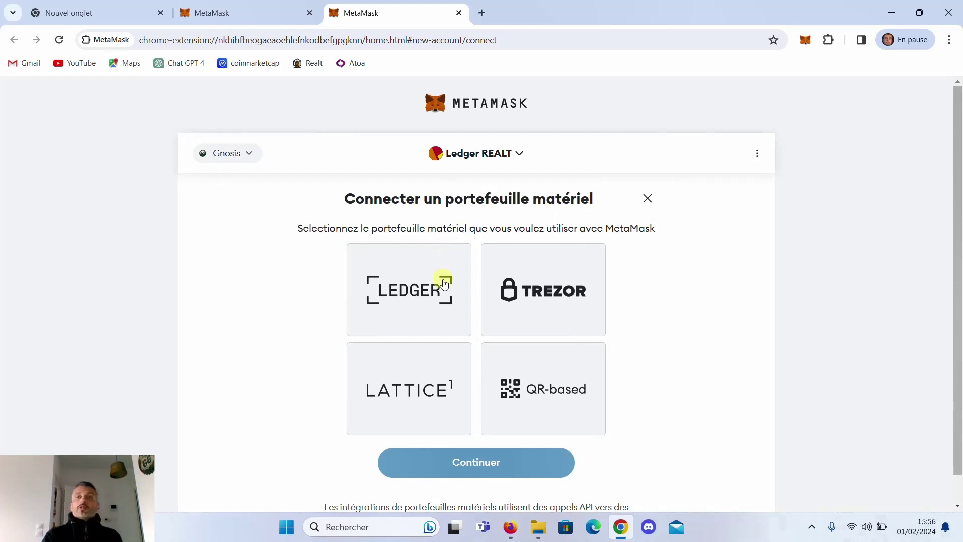
- Check the Ledger REALT account's 1.9944 XDAI balance in the MetaMask popup
click(804, 47)
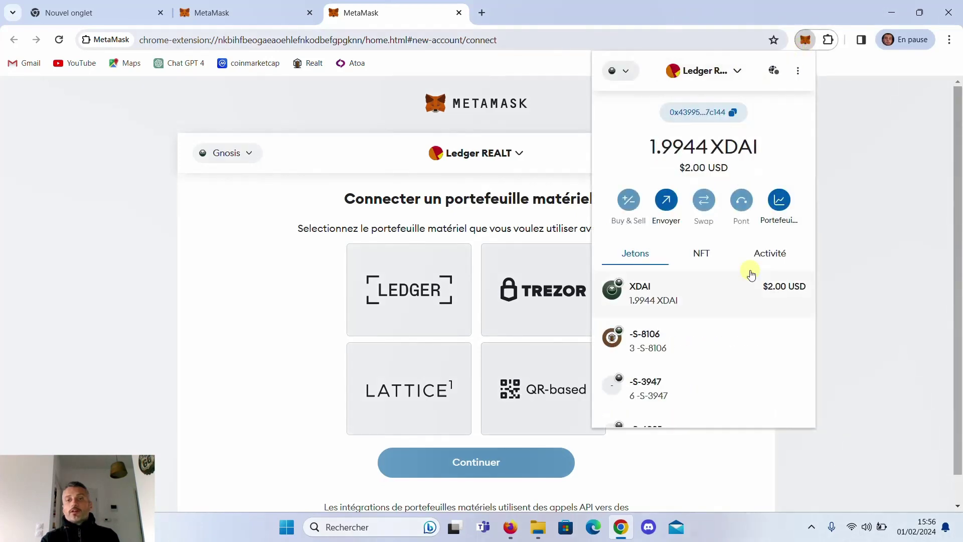
scroll(748, 273, down, 3)
scroll(748, 273, up, 3)
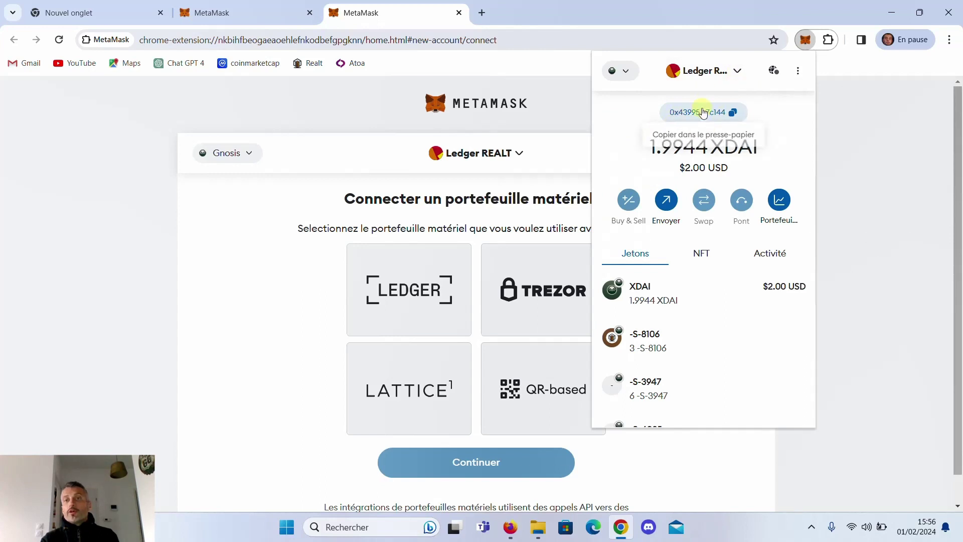
- Switch MetaMask to the Realt account (0.2231 XDAI, 51.6 USDC) and return to the RealT YAM marketplace
click(737, 68)
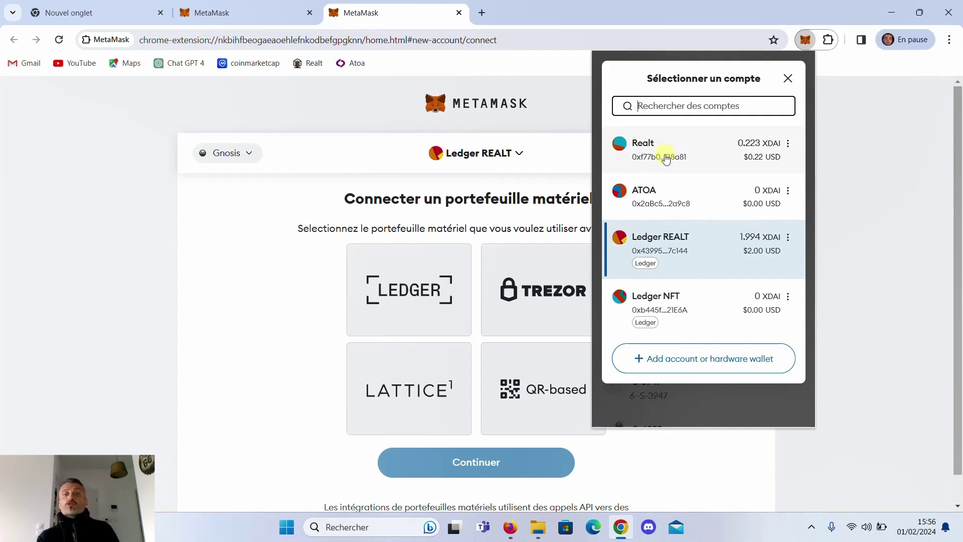
click(882, 240)
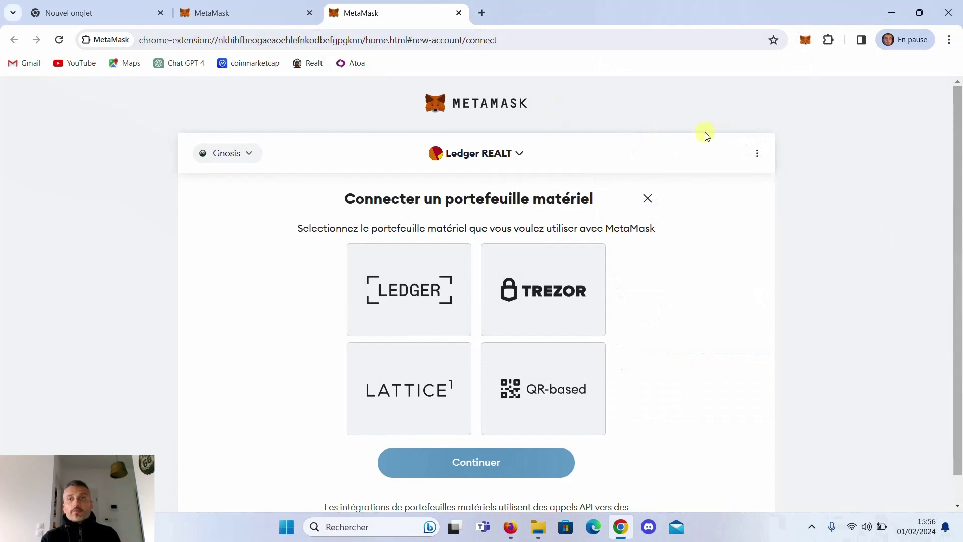
click(805, 41)
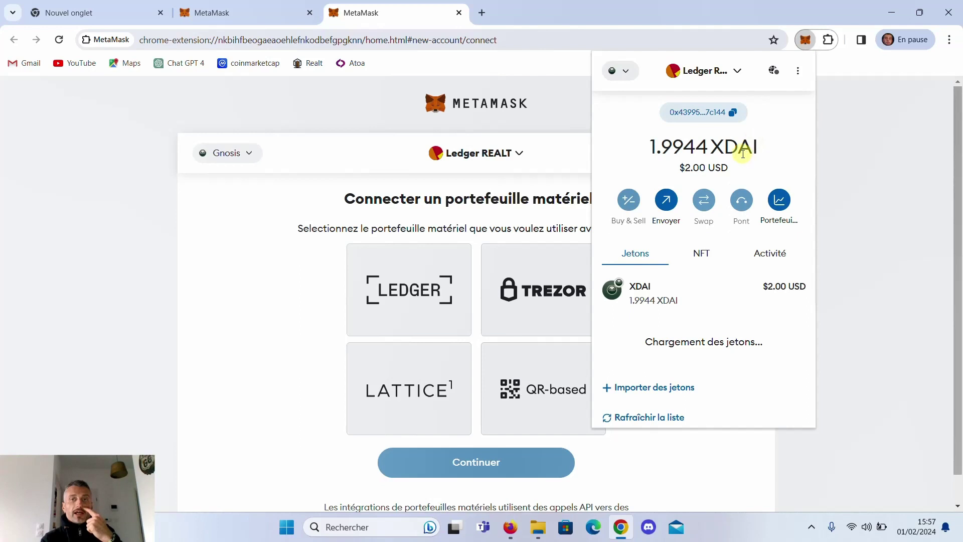
click(723, 76)
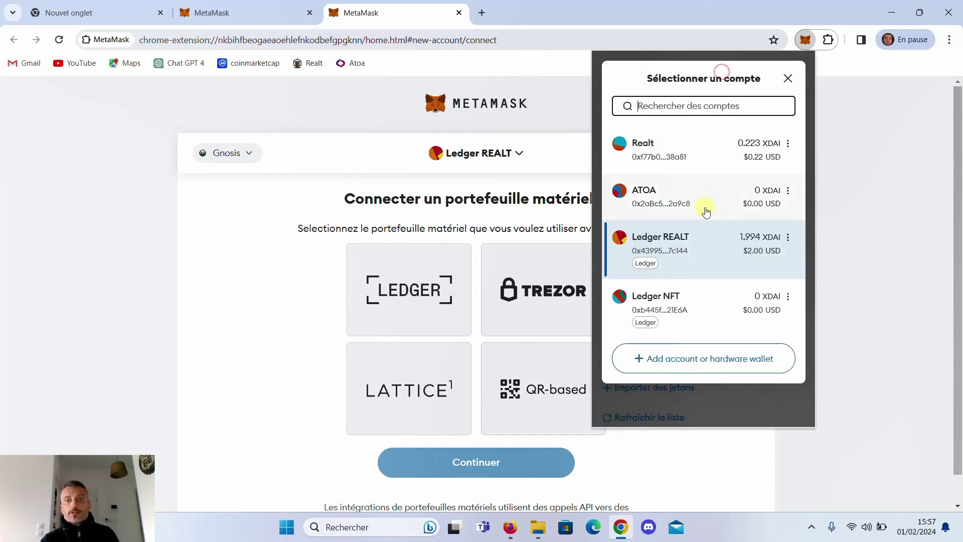
click(676, 158)
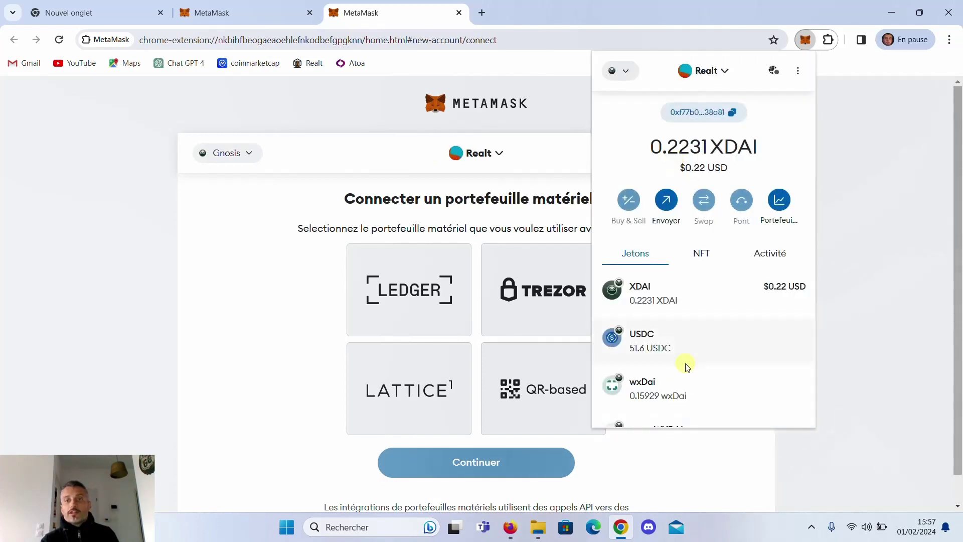
scroll(685, 367, down, 3)
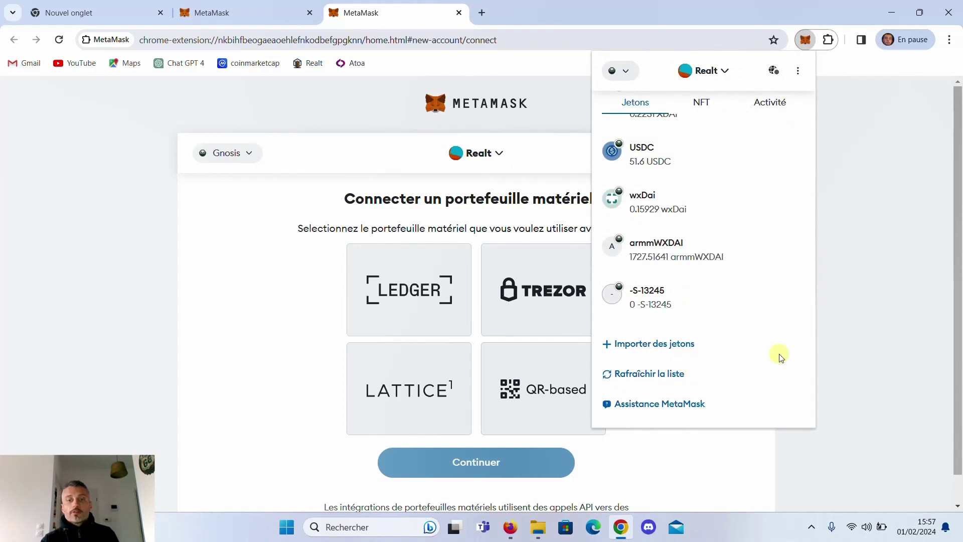
click(215, 14)
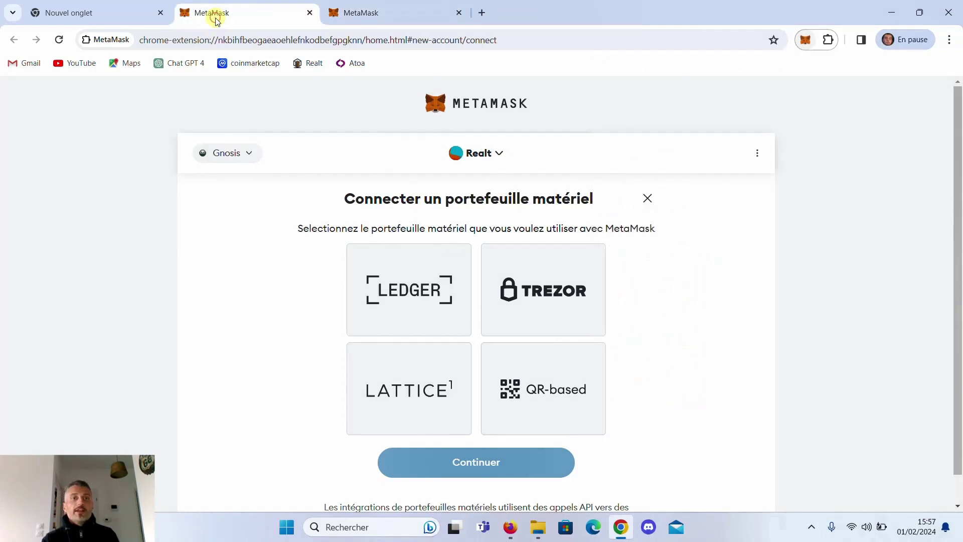
click(510, 527)
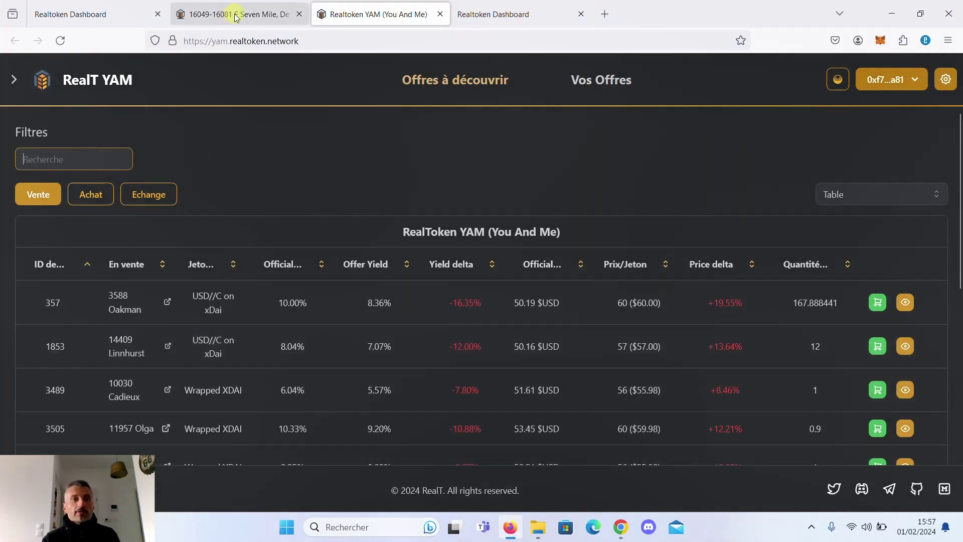
click(237, 15)
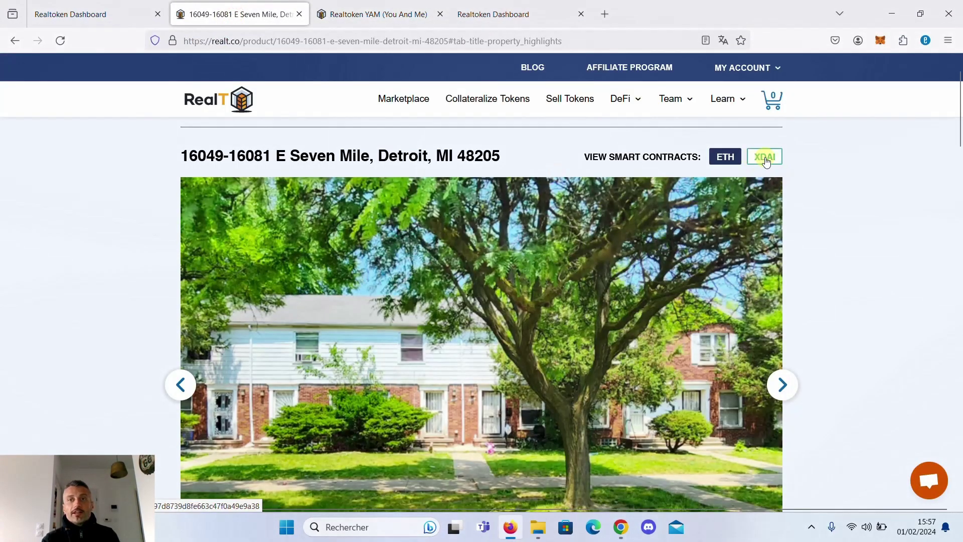
click(765, 157)
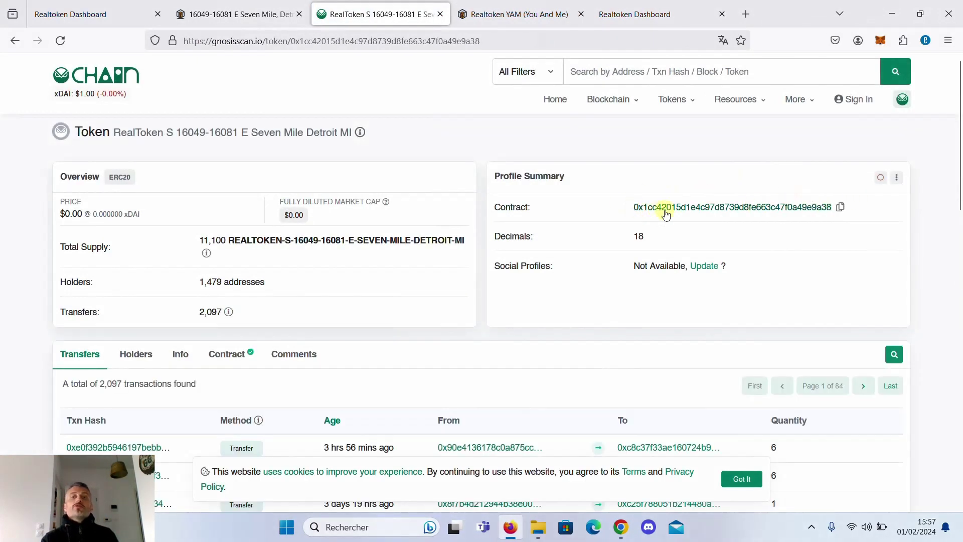
click(841, 208)
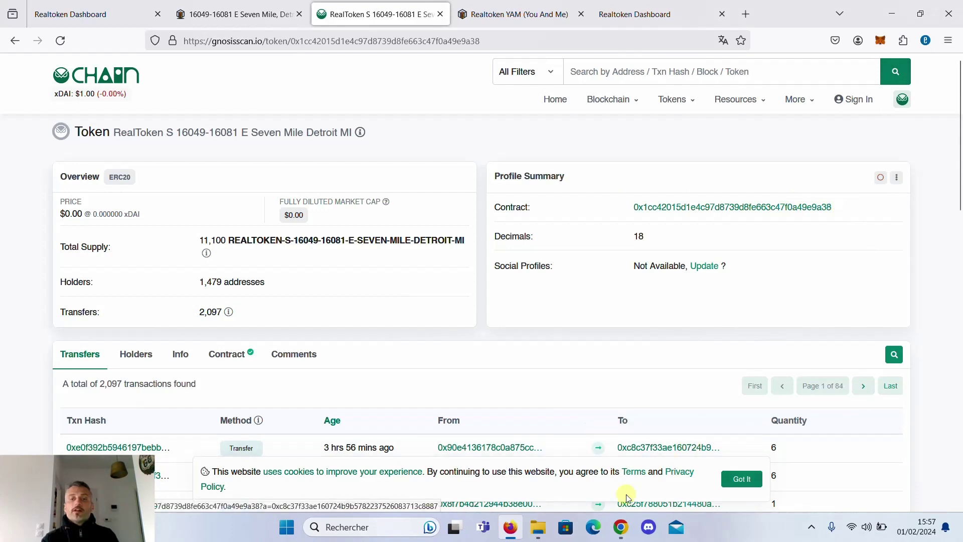
click(621, 528)
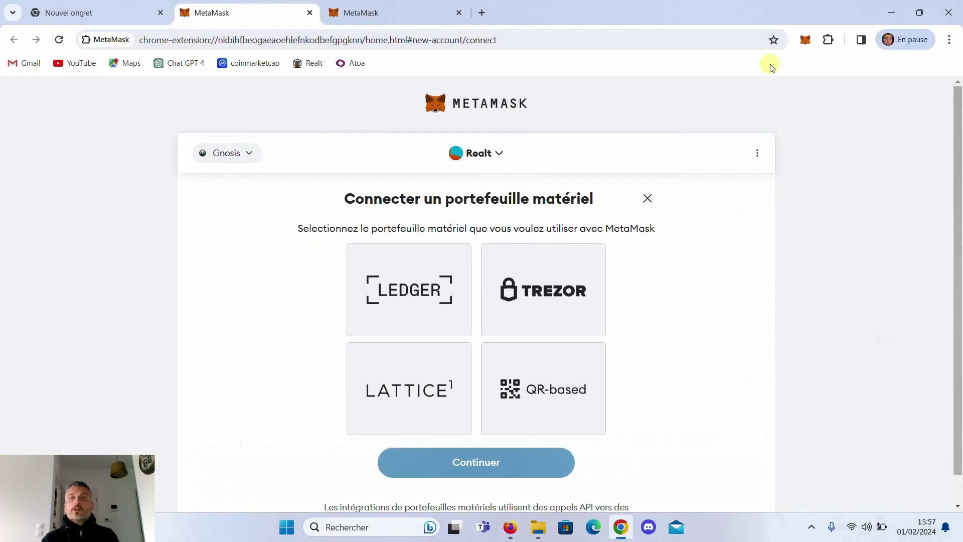
click(802, 44)
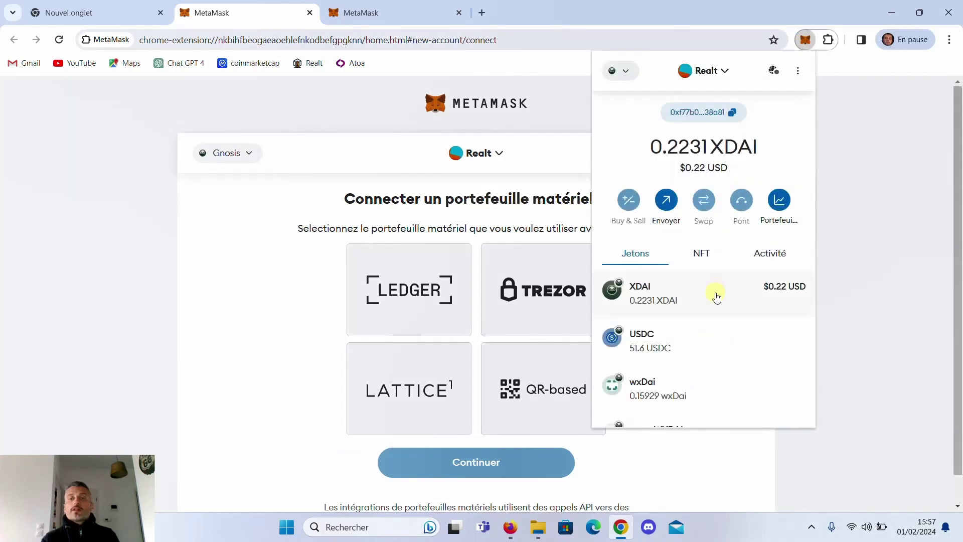
scroll(717, 351, down, 3)
click(684, 342)
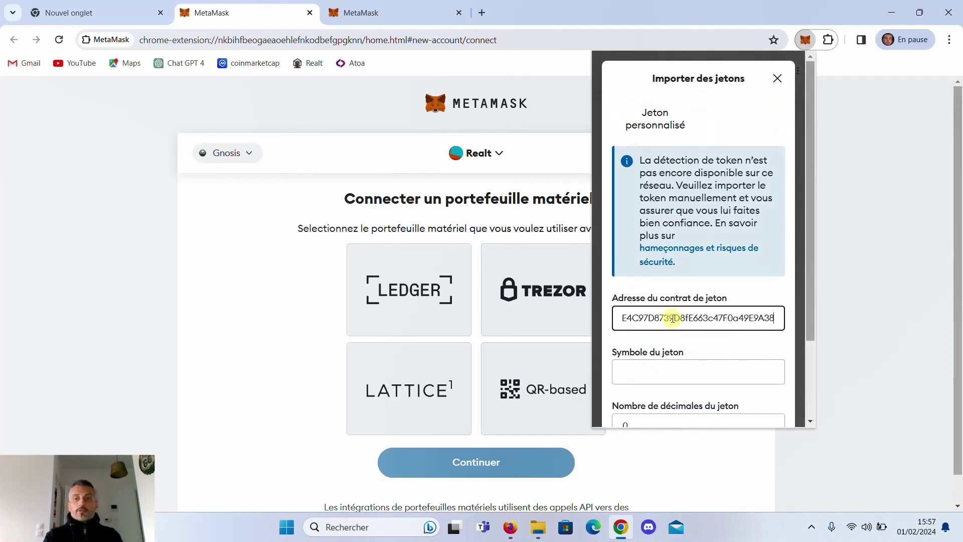
key(ctrl+v)
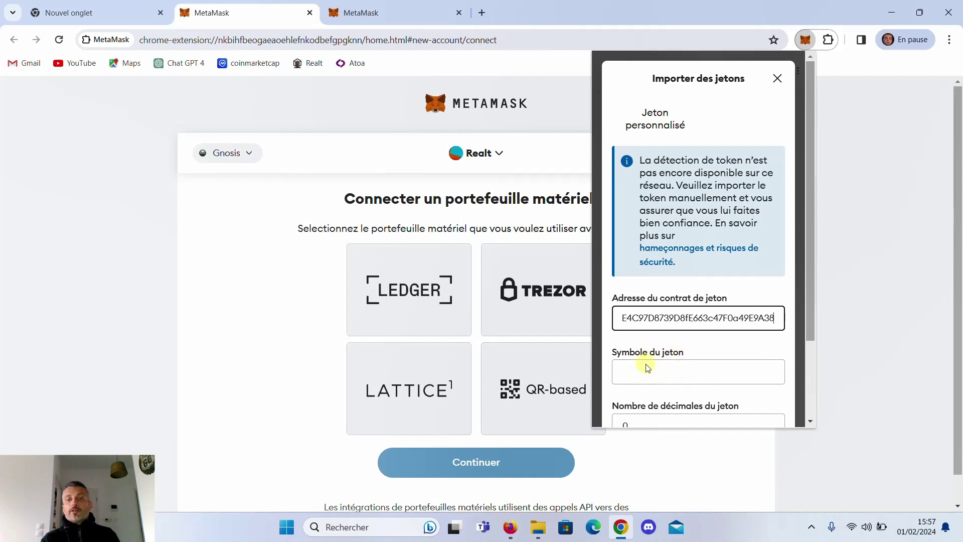
click(683, 367)
scroll(676, 311, down, 1)
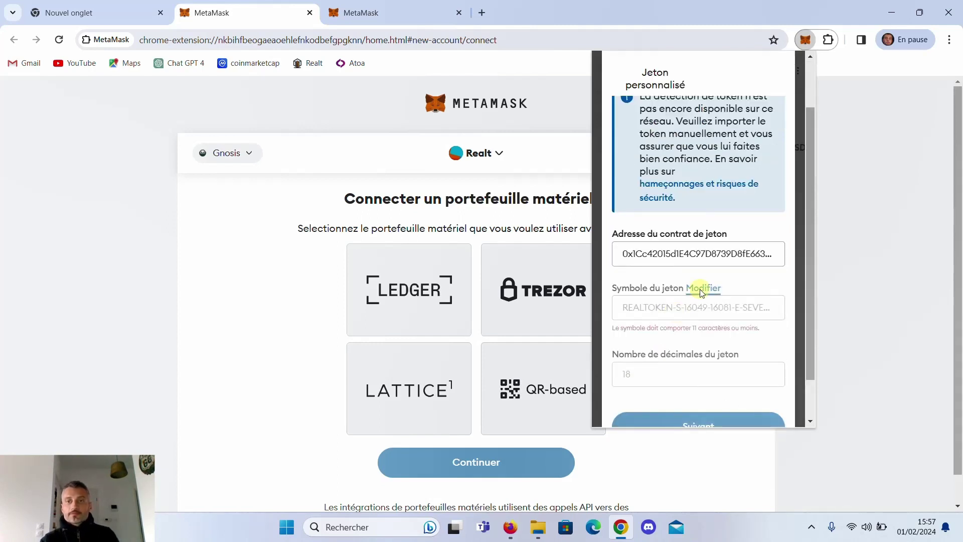
click(702, 293)
click(674, 309)
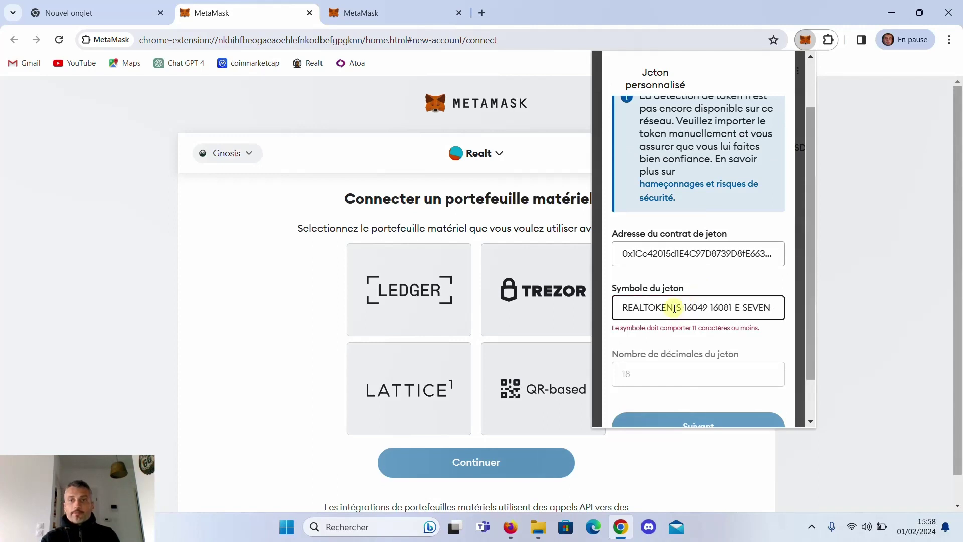
key(Right)
key(Right)
key(Right)
key(Right)
key(Right)
key(Right)
key(Right)
key(Right)
key(Right)
key(Right)
key(Right)
key(Right)
key(Right)
key(Right)
key(Right)
key(Right)
key(Right)
key(Right)
key(Right)
key(Right)
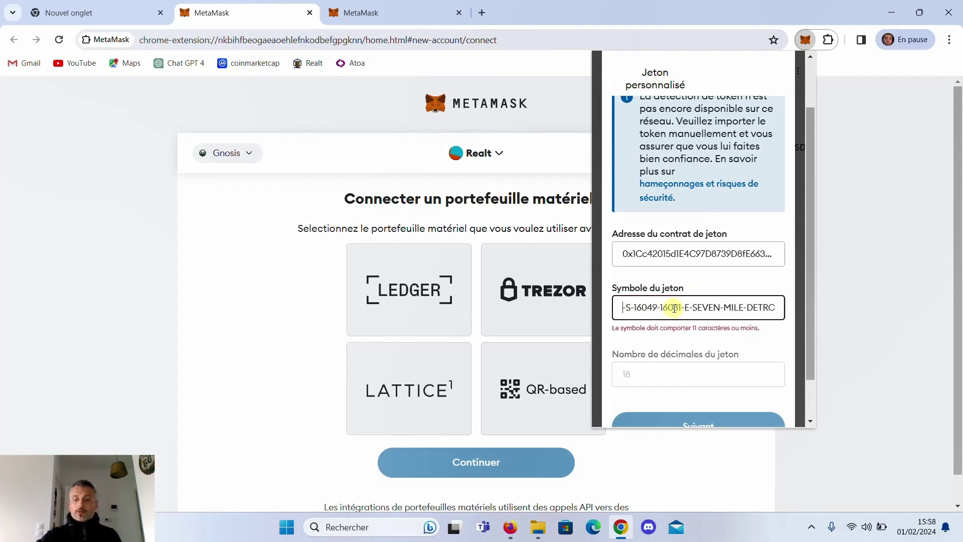
key(Right)
key(Right)
key(Right)
key(Right)
key(Right)
key(Right)
key(Right)
key(Right)
key(Right)
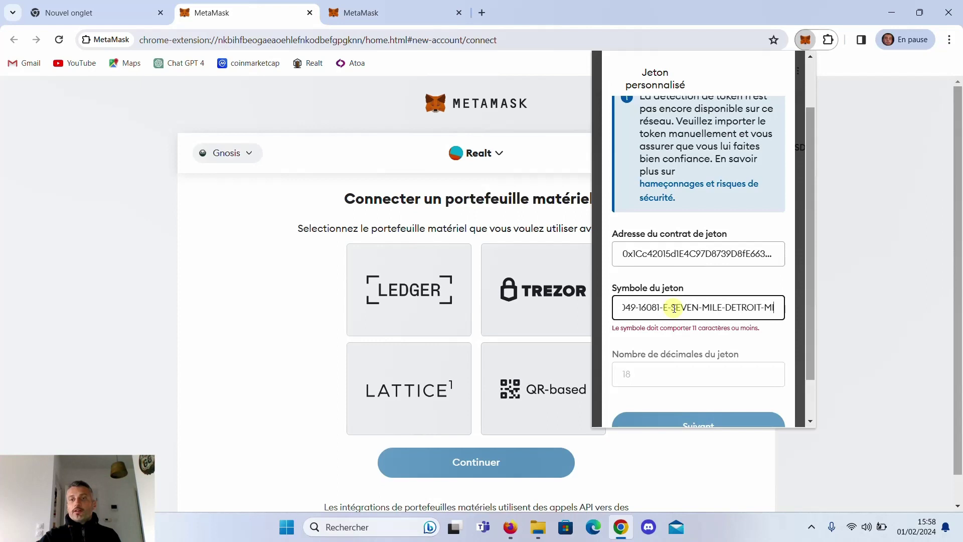
key(BackSpace)
key(BackSpace)
key(BackSpace)
key(BackSpace)
key(BackSpace)
key(BackSpace)
key(BackSpace)
key(BackSpace)
key(BackSpace)
key(BackSpace)
key(BackSpace)
key(BackSpace)
key(BackSpace)
key(BackSpace)
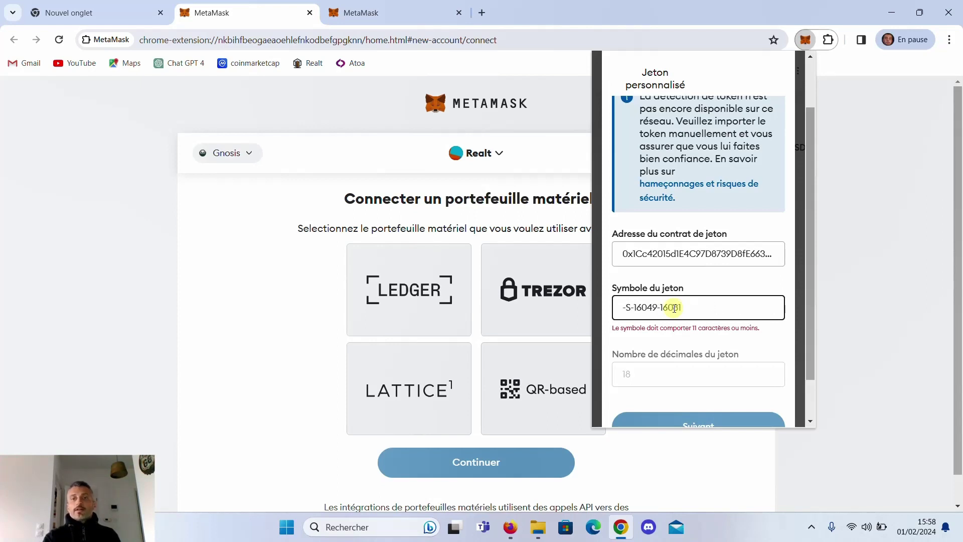
click(633, 307)
key(BackSpace)
key(BackSpace)
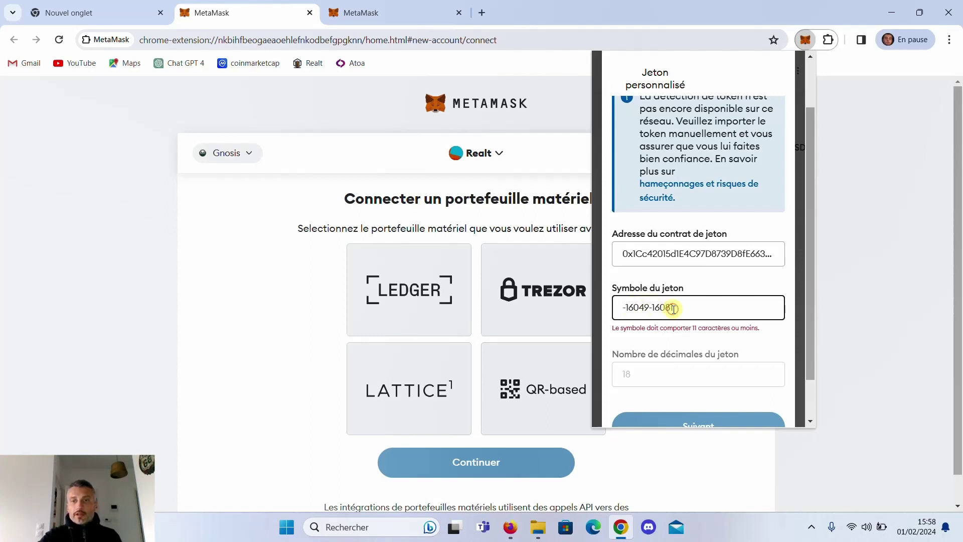
key(BackSpace)
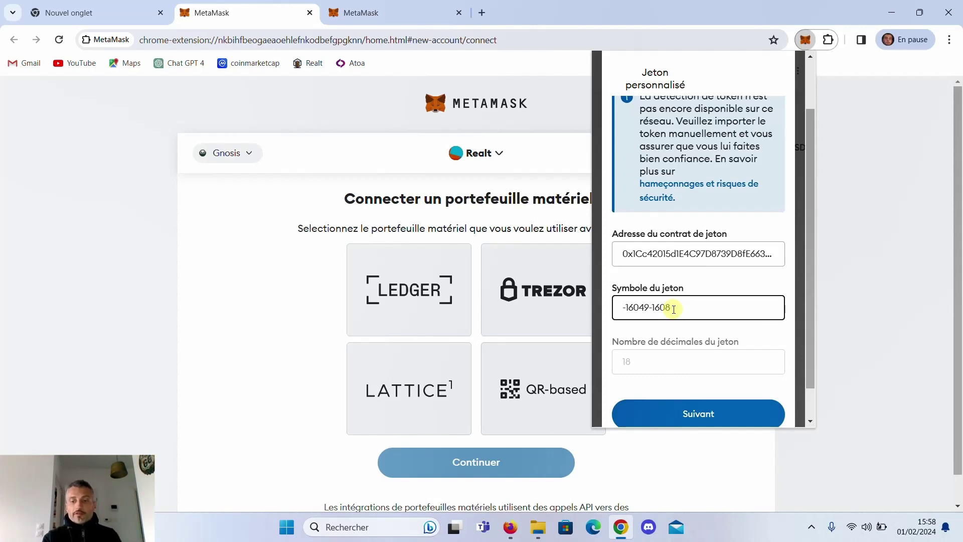
text(1)
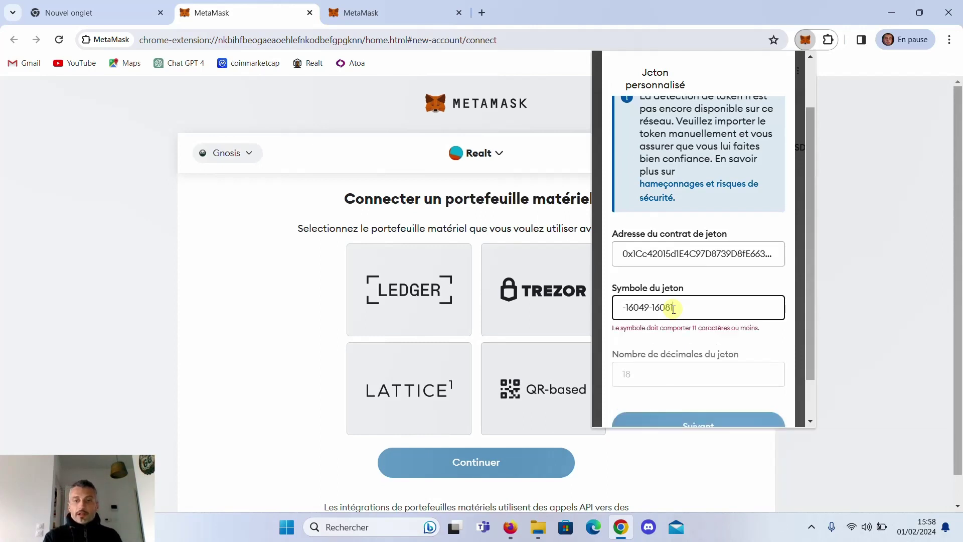
click(628, 309)
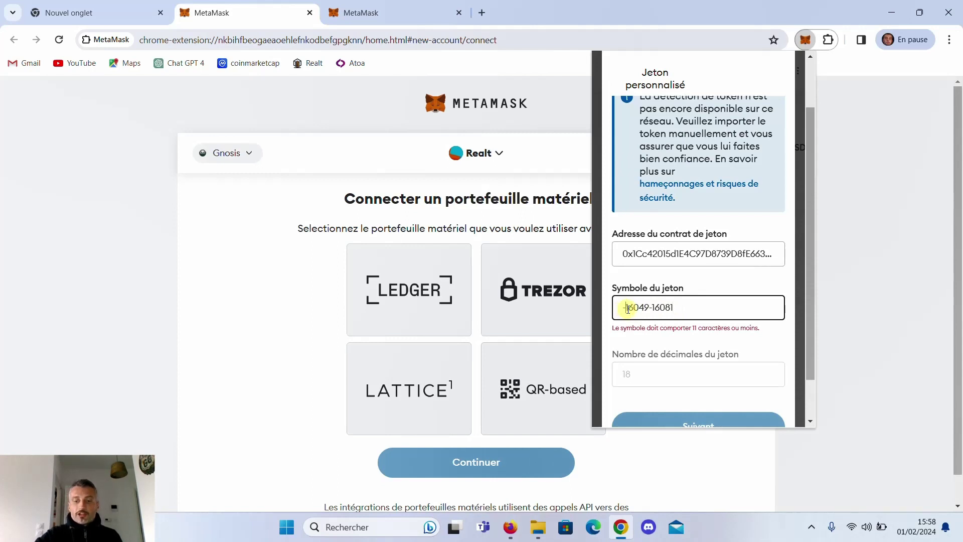
key(BackSpace)
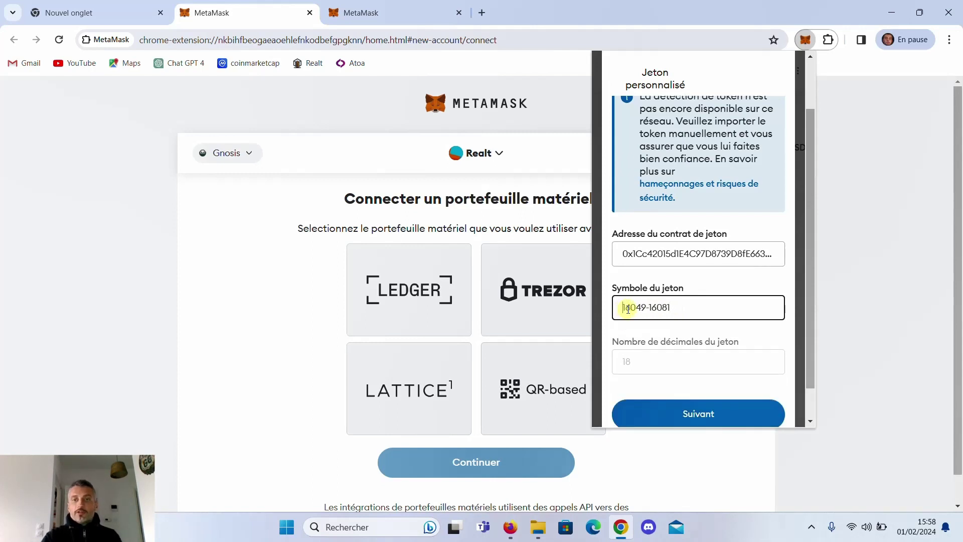
scroll(688, 382, down, 1)
click(689, 381)
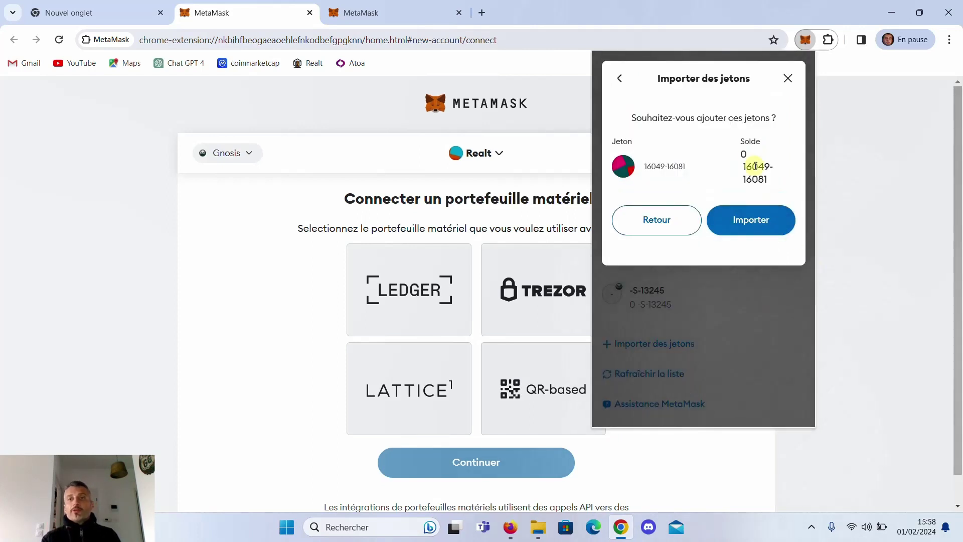
click(758, 218)
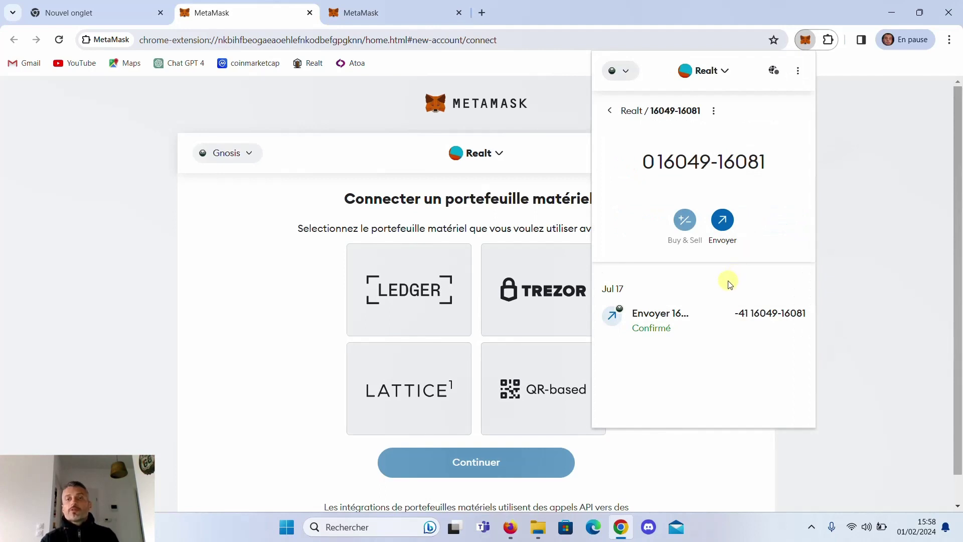
click(721, 73)
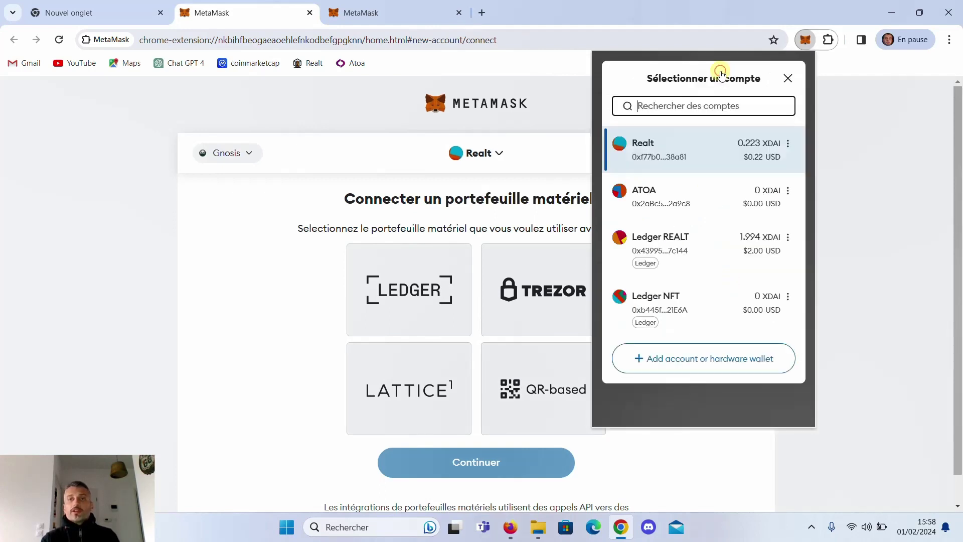
click(680, 251)
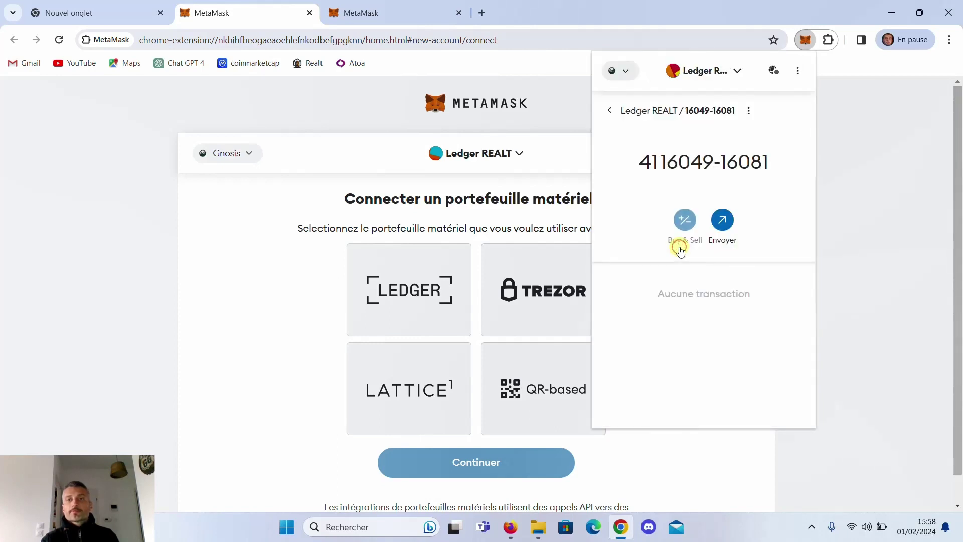
click(609, 110)
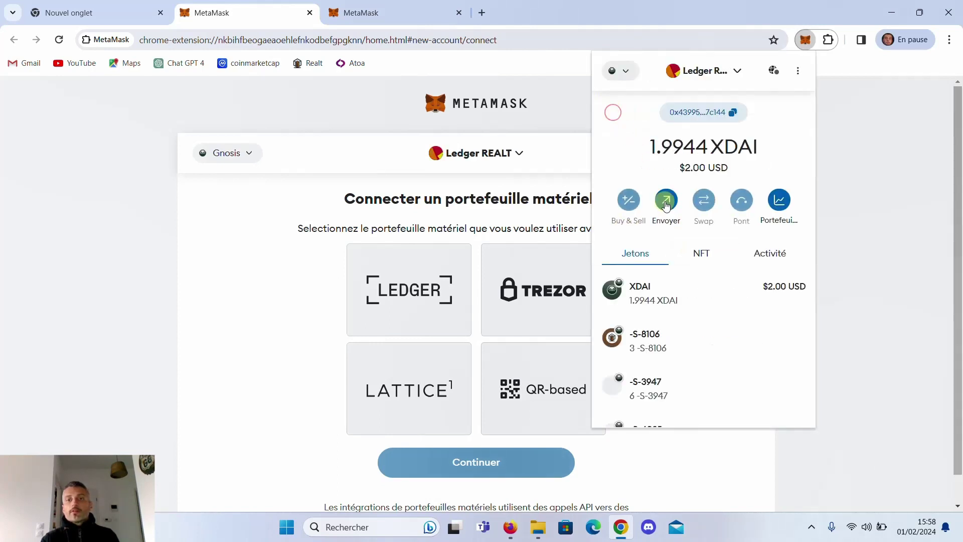
scroll(703, 338, down, 10)
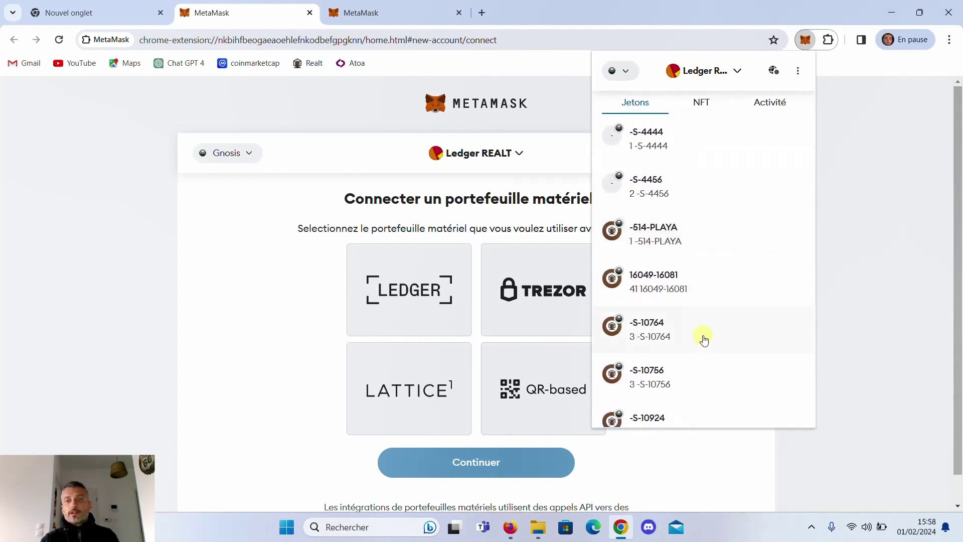
scroll(703, 338, down, 1)
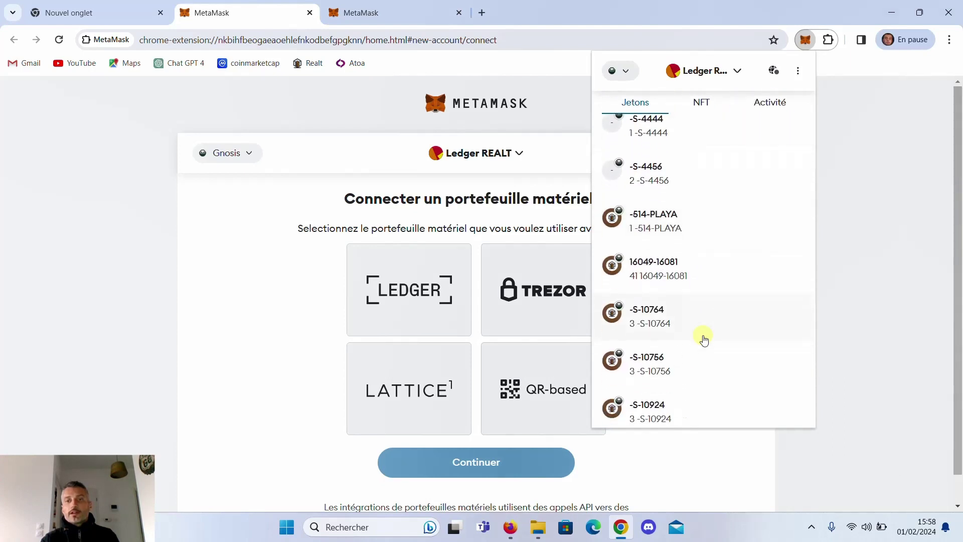
click(673, 270)
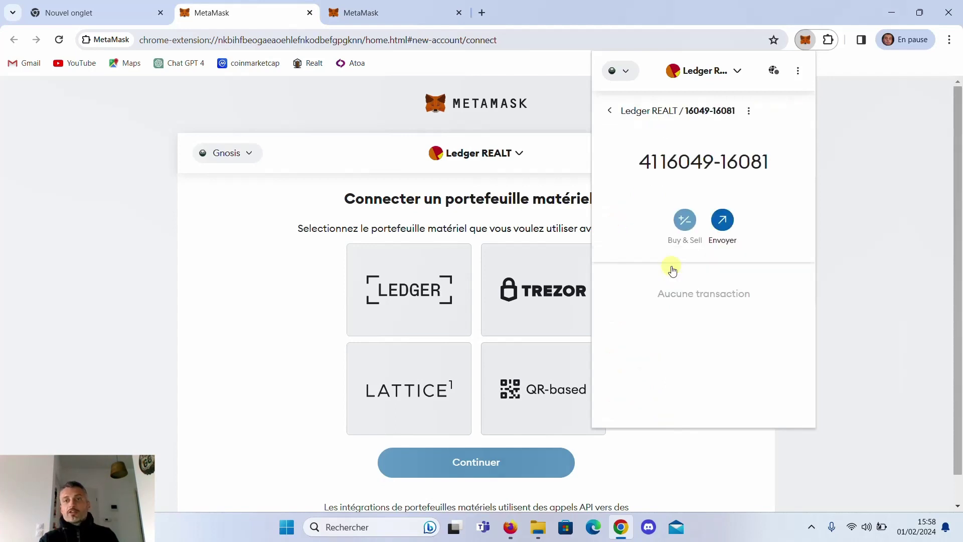
click(731, 232)
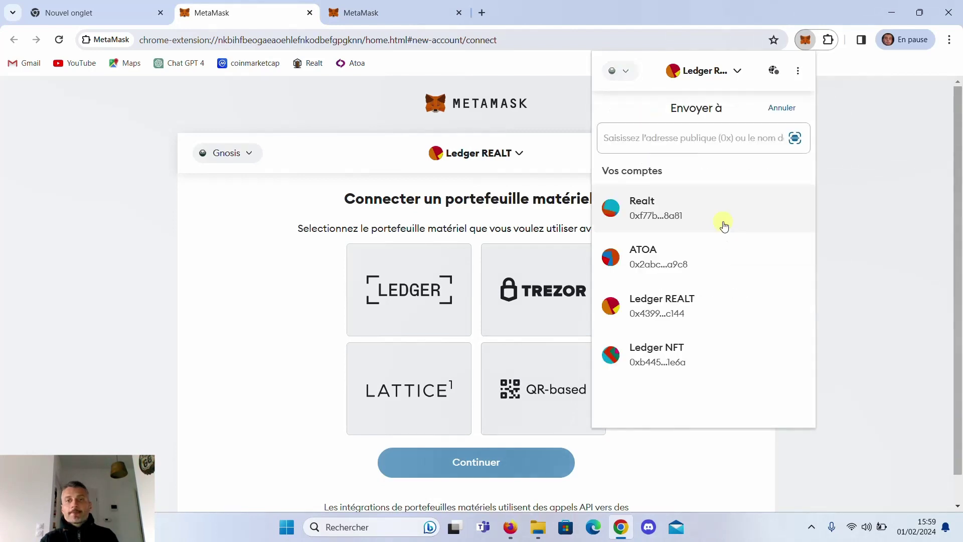
click(659, 203)
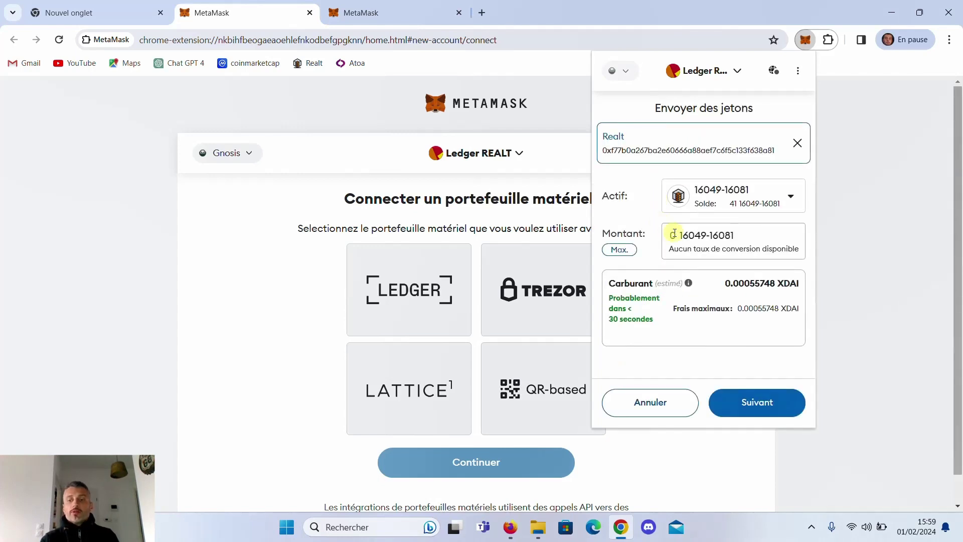
click(674, 234)
text(11)
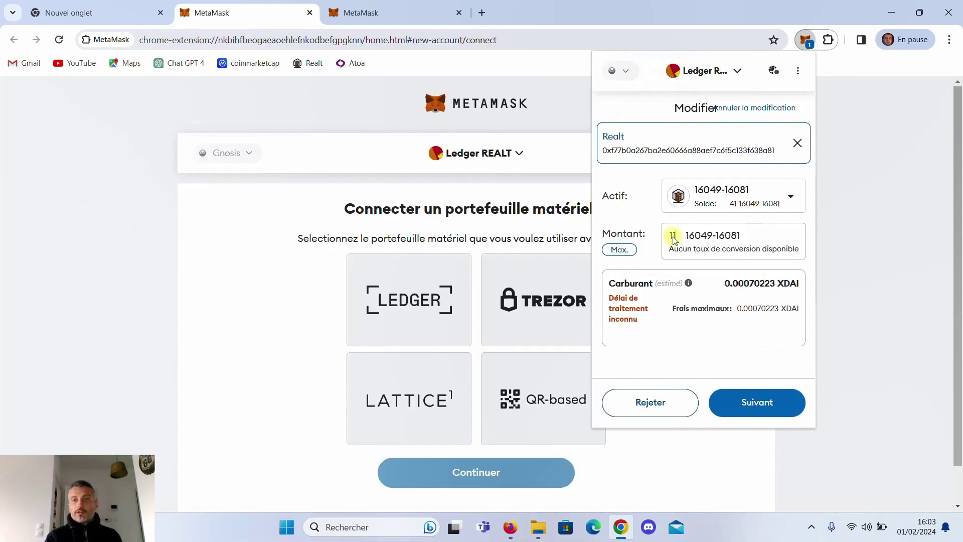
mouse_move(688, 283)
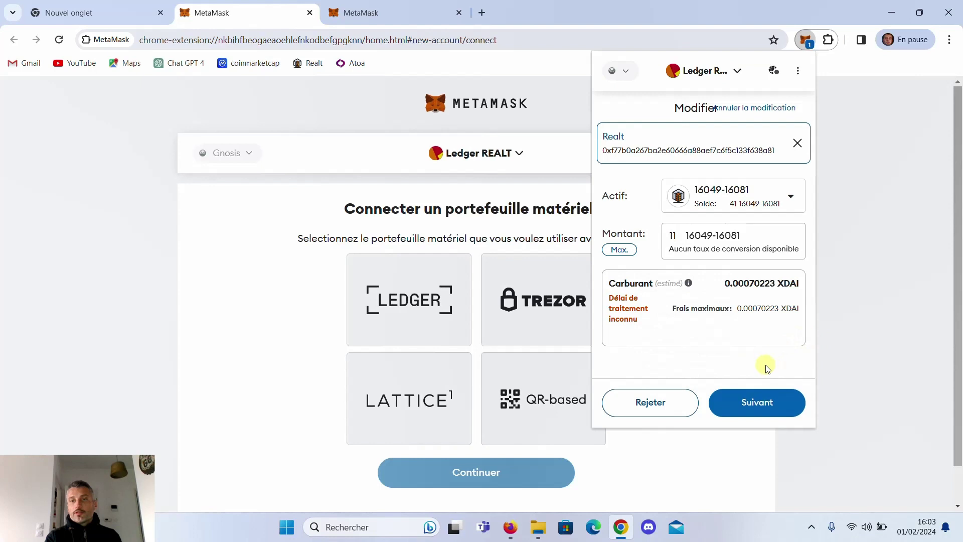
click(763, 404)
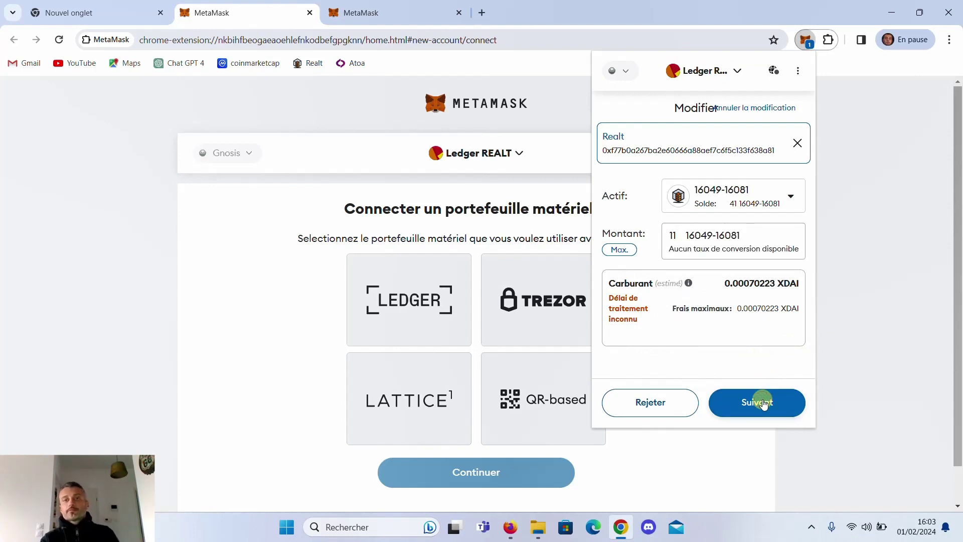
click(763, 404)
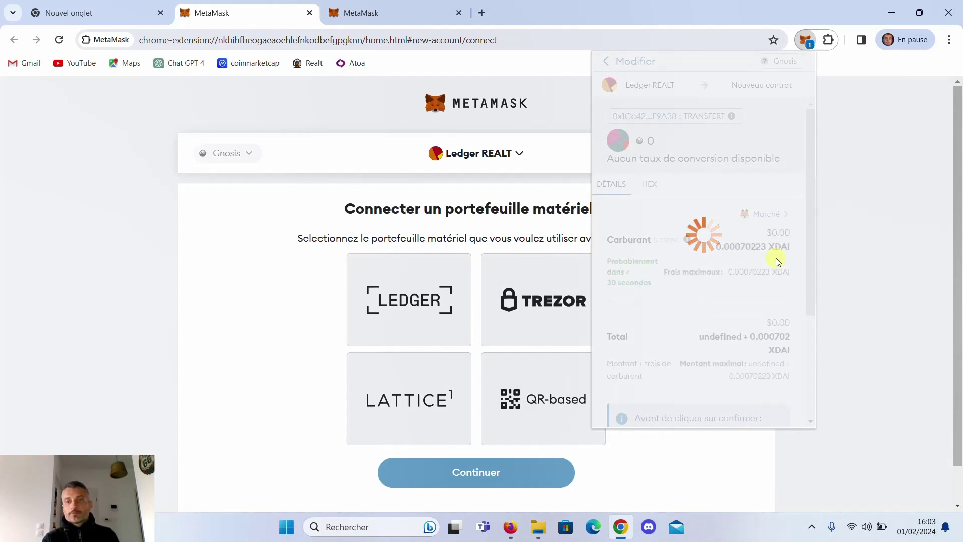
scroll(717, 342, down, 4)
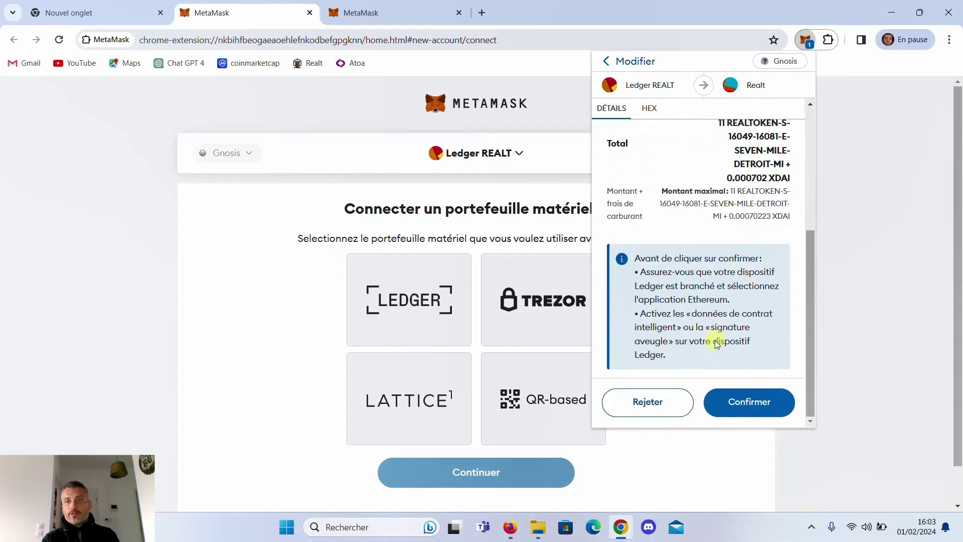
click(755, 403)
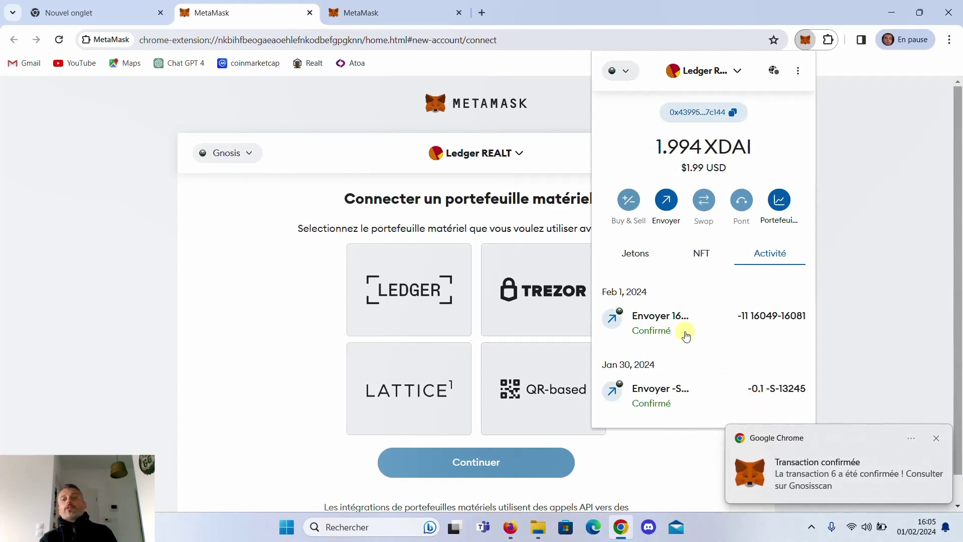
click(731, 83)
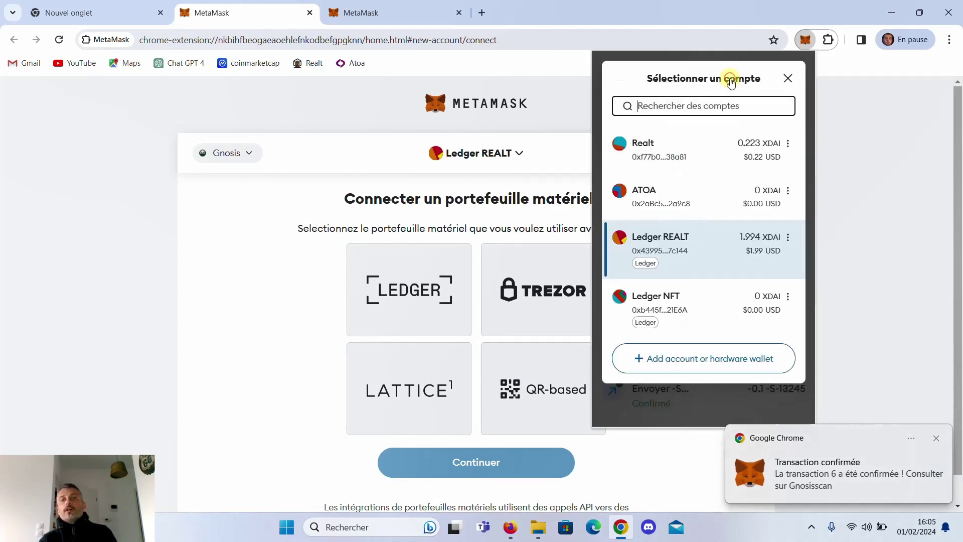
click(673, 153)
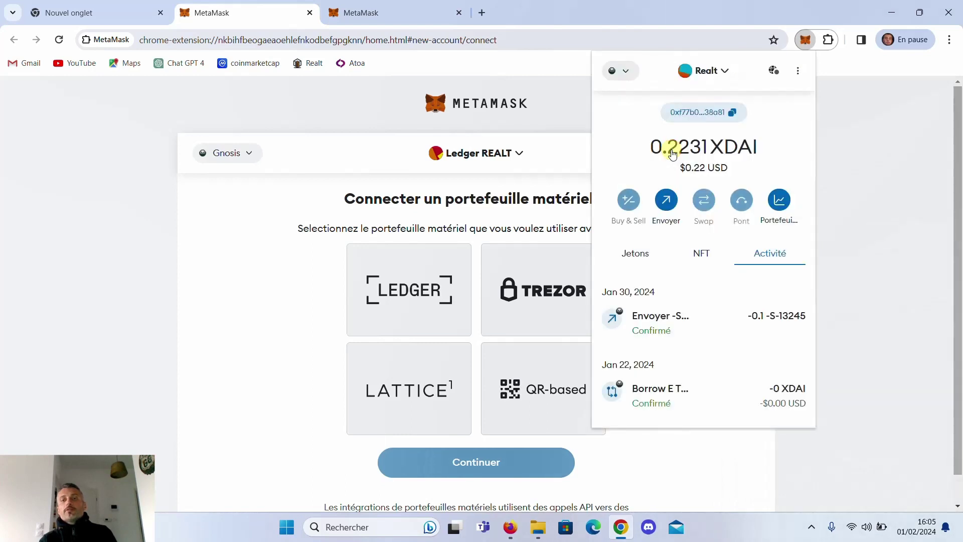
click(635, 253)
scroll(682, 327, down, 3)
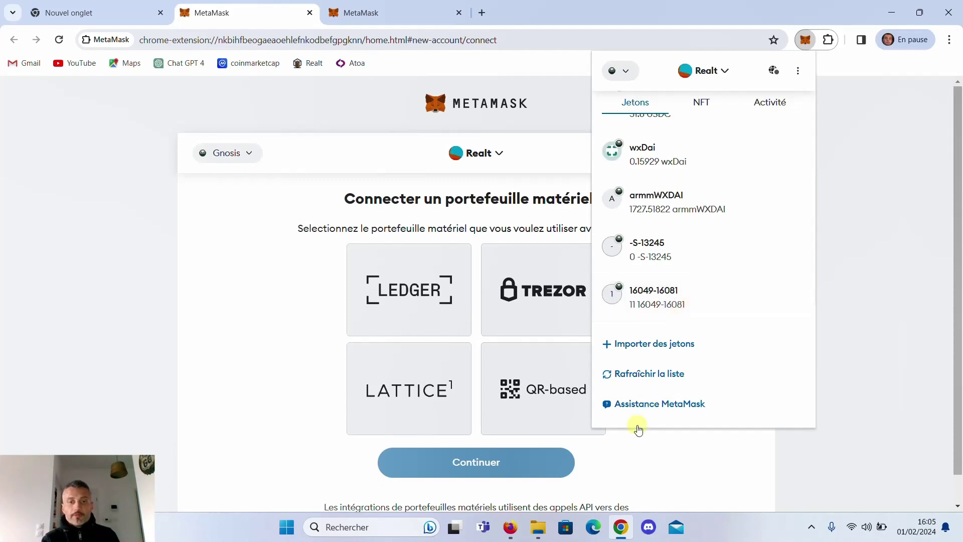
- Close the Gnosisscan tab, open Vos Offres in RealT YAM, and start a new offer
click(510, 528)
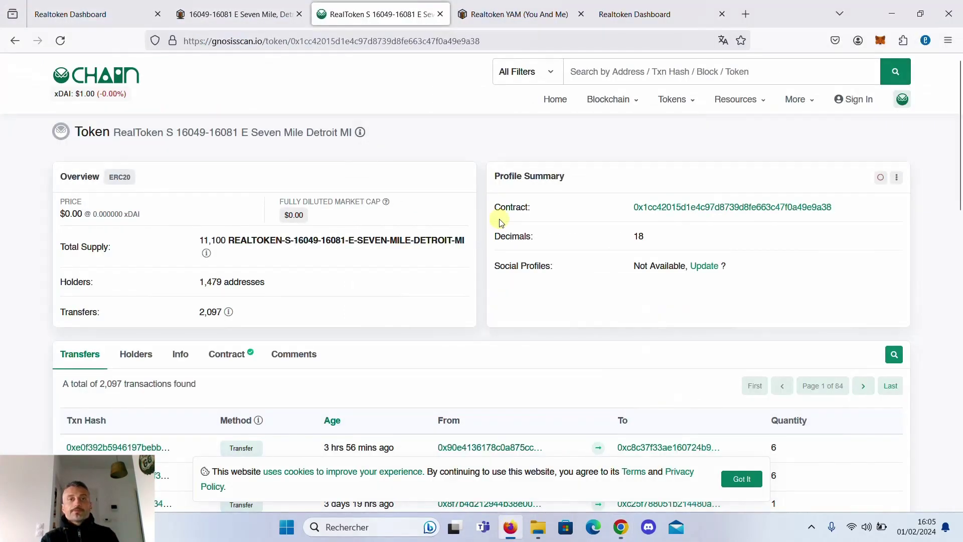
click(441, 15)
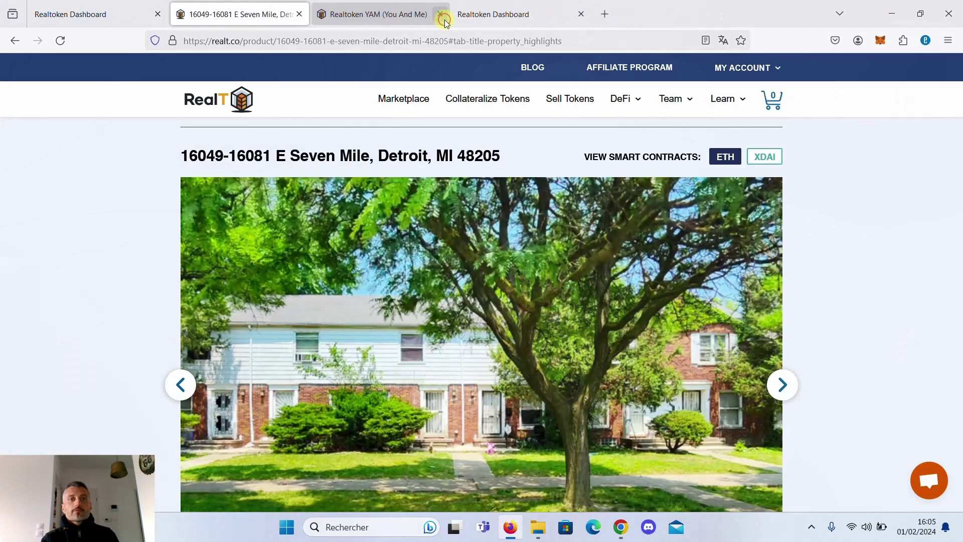
click(401, 14)
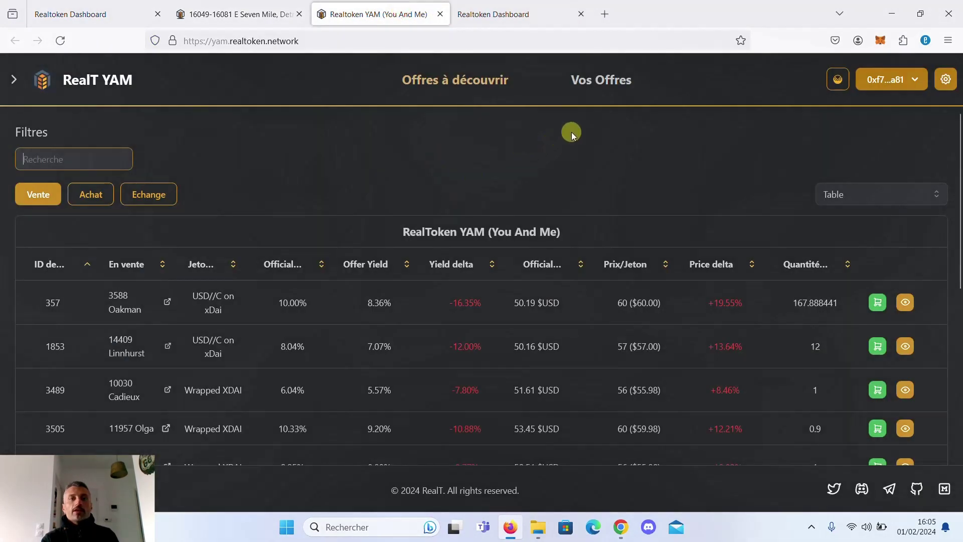
click(596, 88)
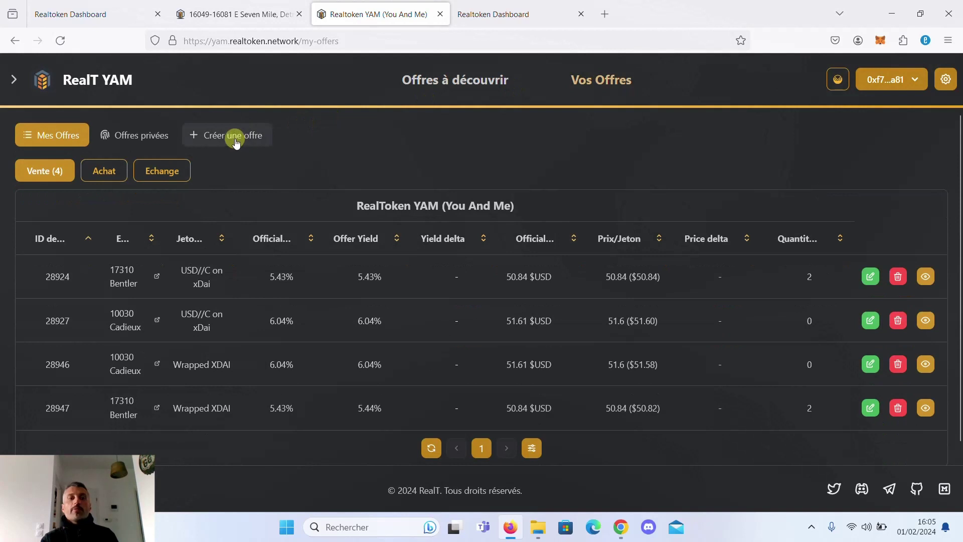
click(236, 141)
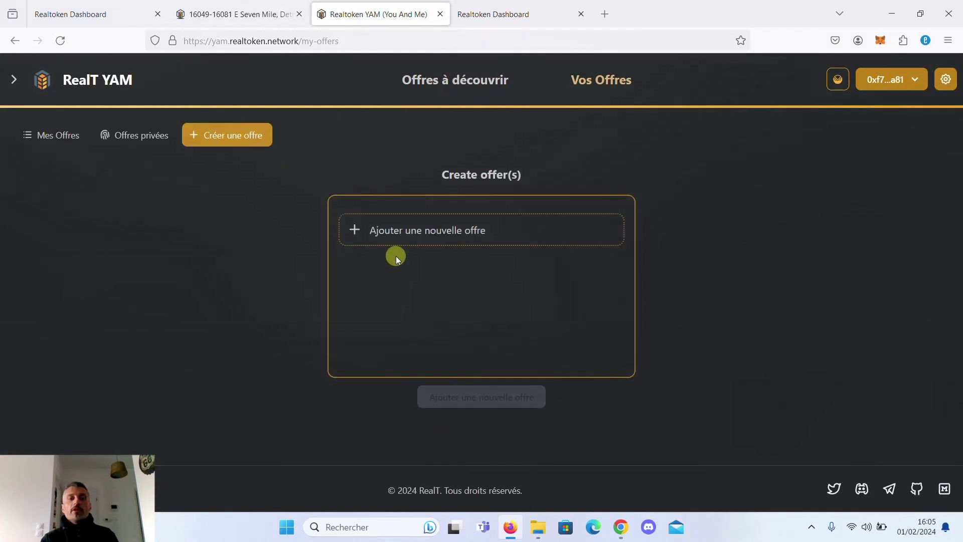
click(368, 237)
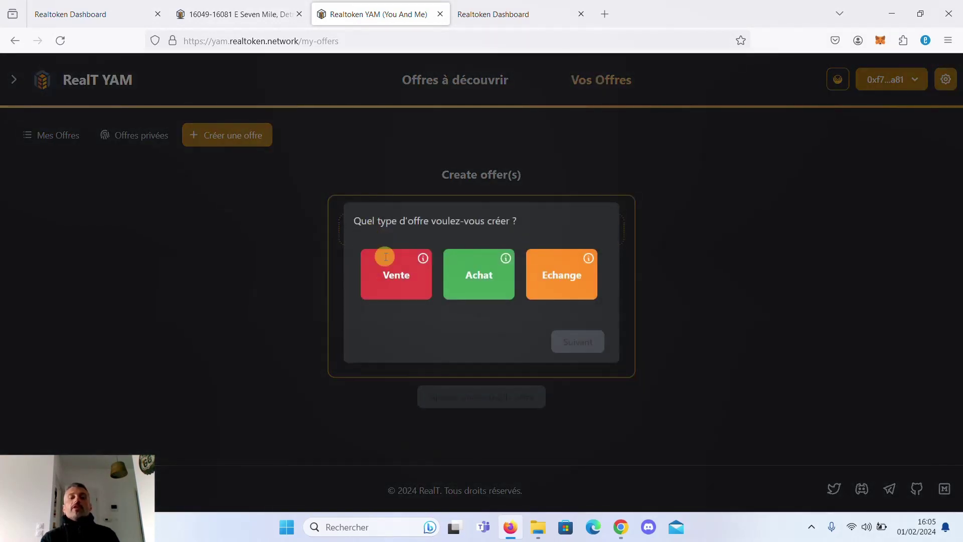
click(394, 275)
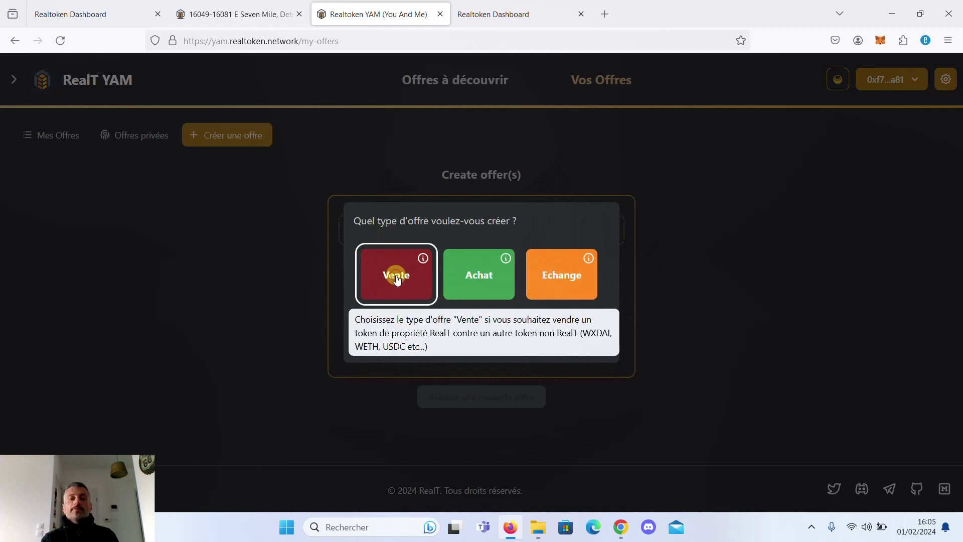
click(577, 340)
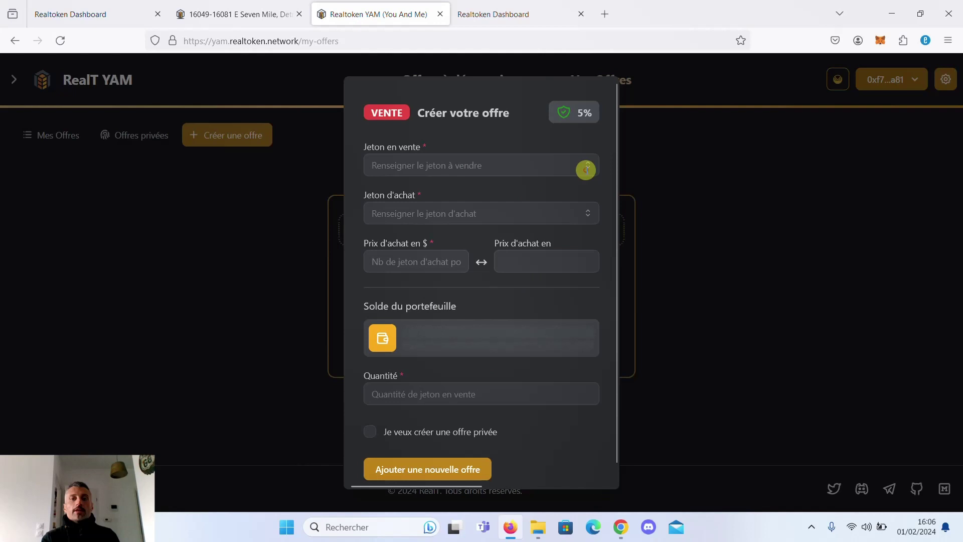
click(586, 169)
text(16)
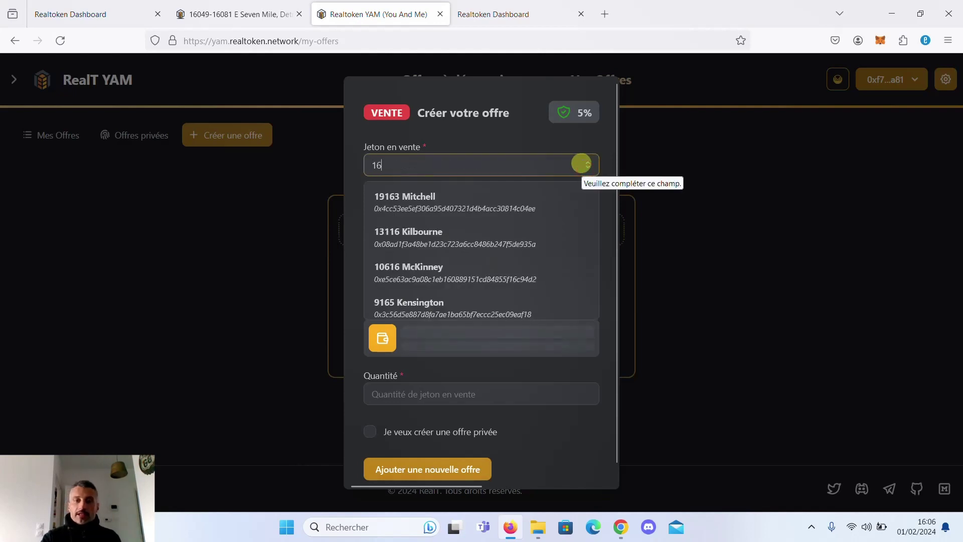
text(04)
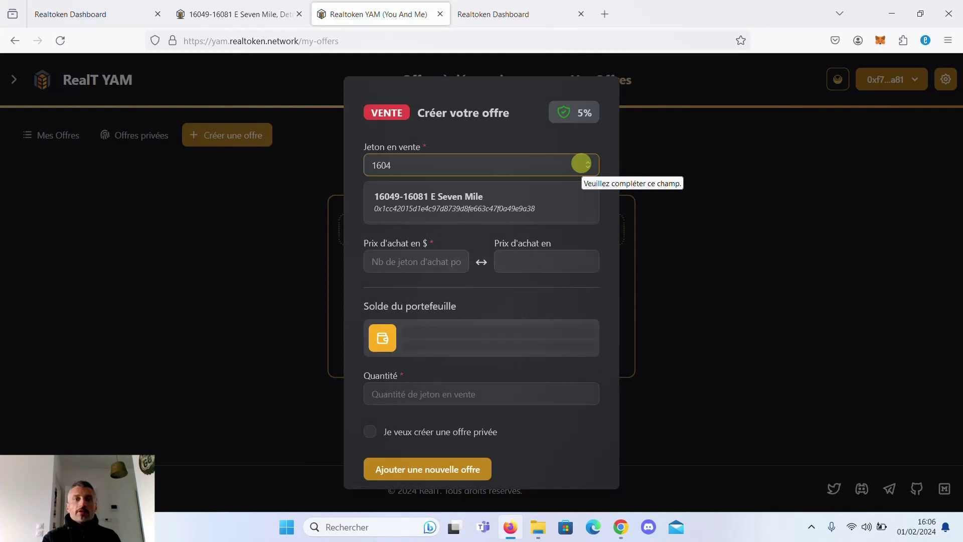
click(458, 206)
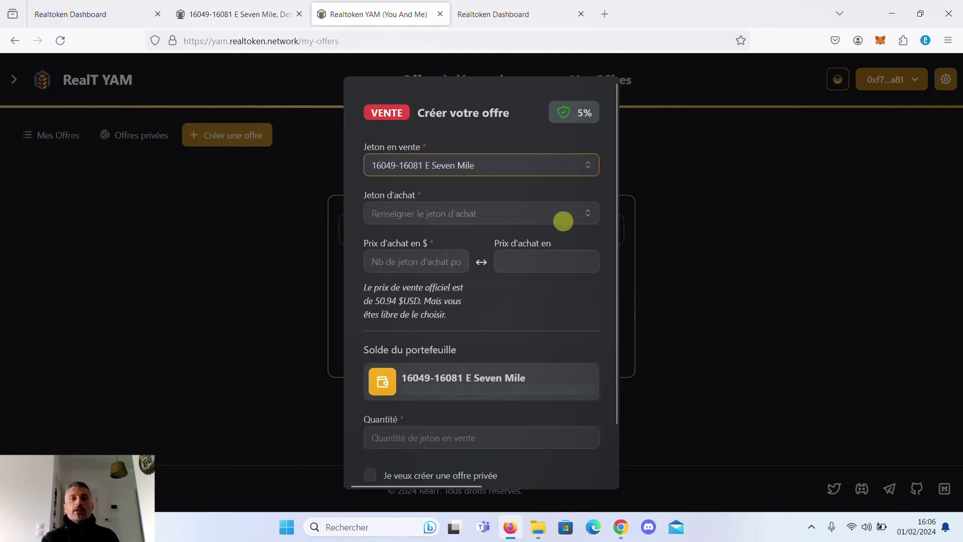
- Choose USDC as the payment token, then switch to the property's RealT page
click(585, 216)
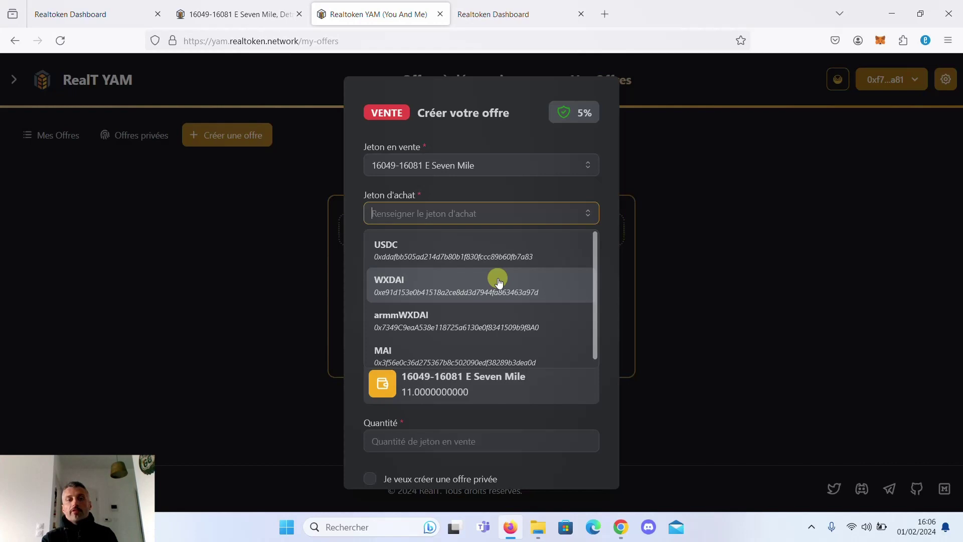
click(482, 250)
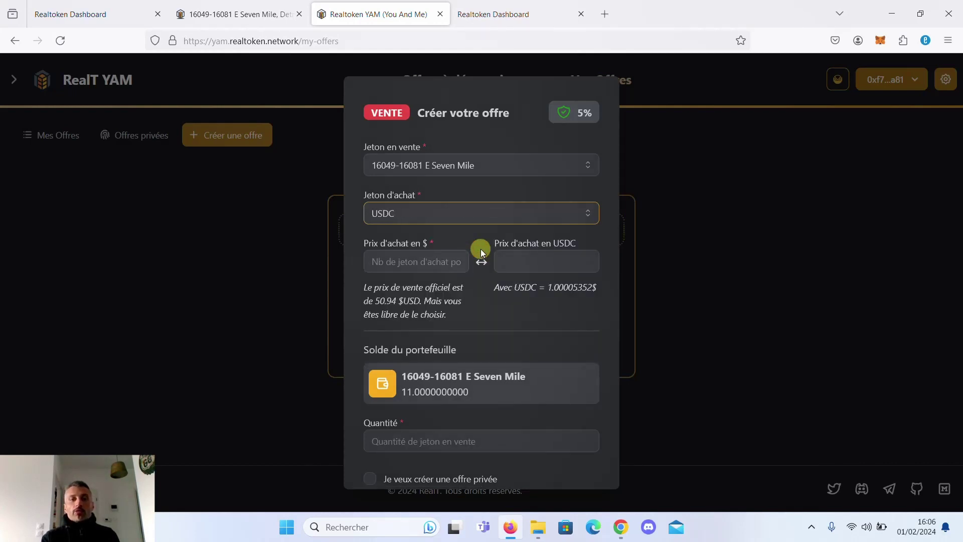
click(239, 16)
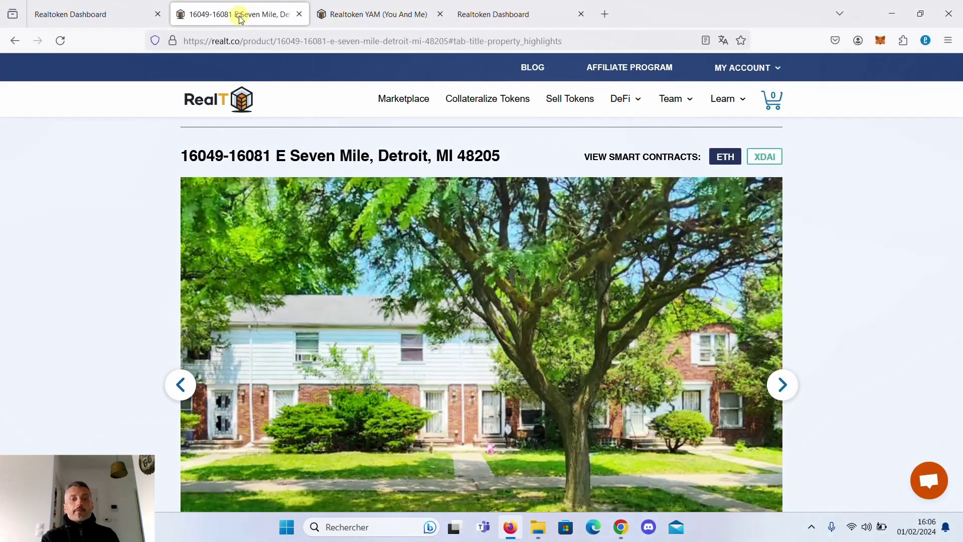
- Check the $50.94 token price in Property Highlights, then return to the YAM offer form
scroll(508, 300, down, 15)
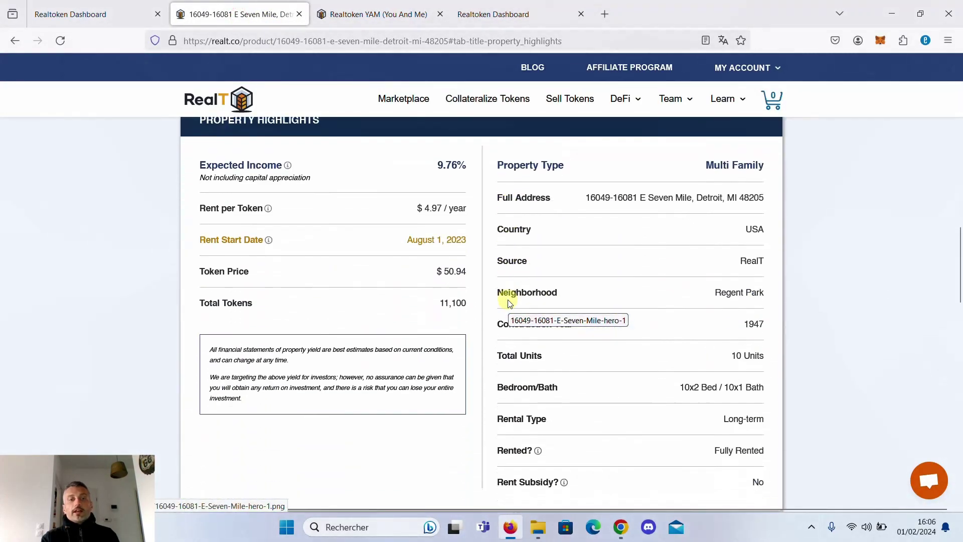
scroll(508, 303, down, 1)
scroll(508, 301, up, 1)
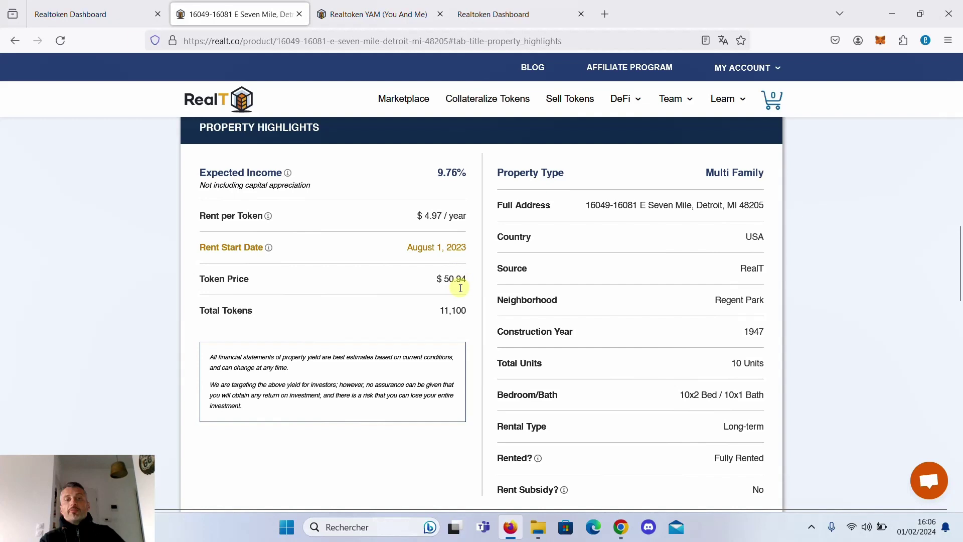
click(374, 17)
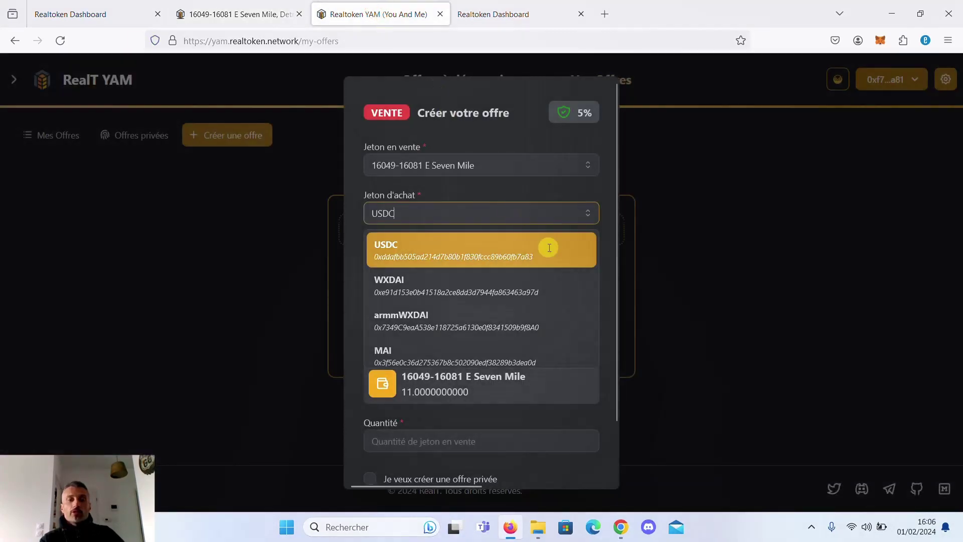
- Keep USDC as payment and set the price to 51.96 USDC per token
click(736, 308)
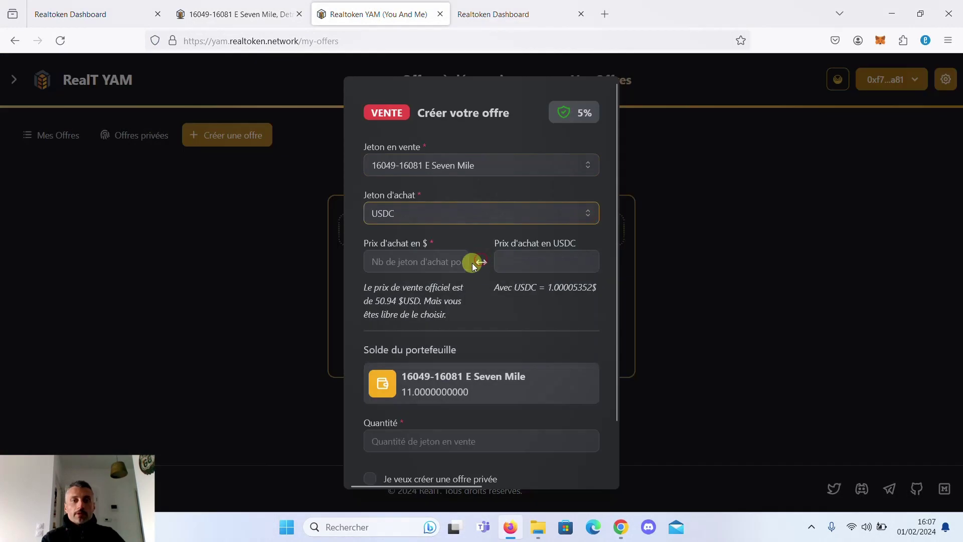
click(518, 259)
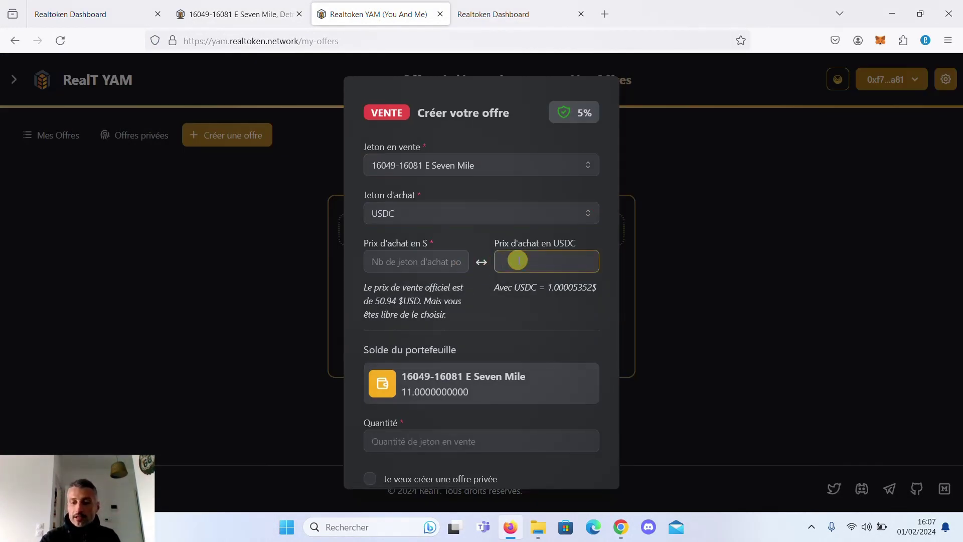
text(51.96)
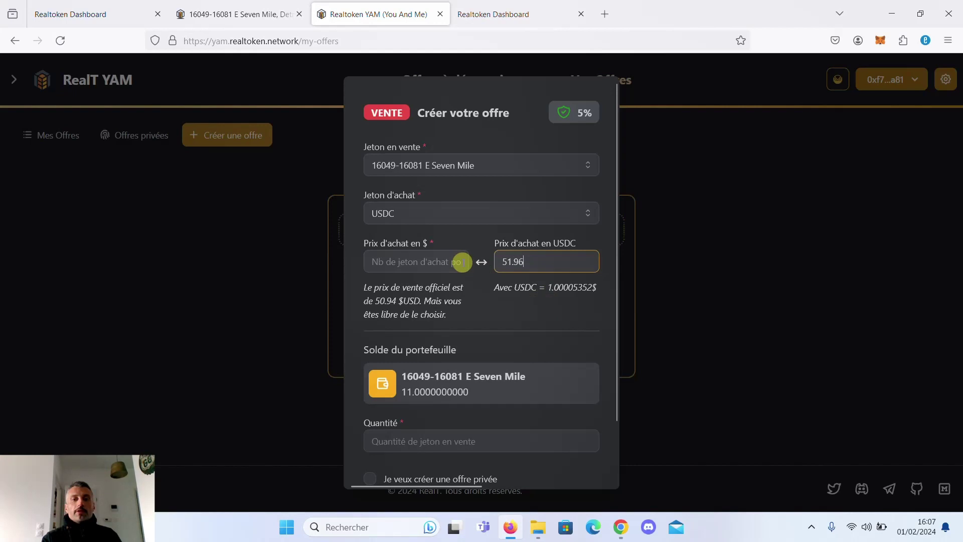
click(461, 261)
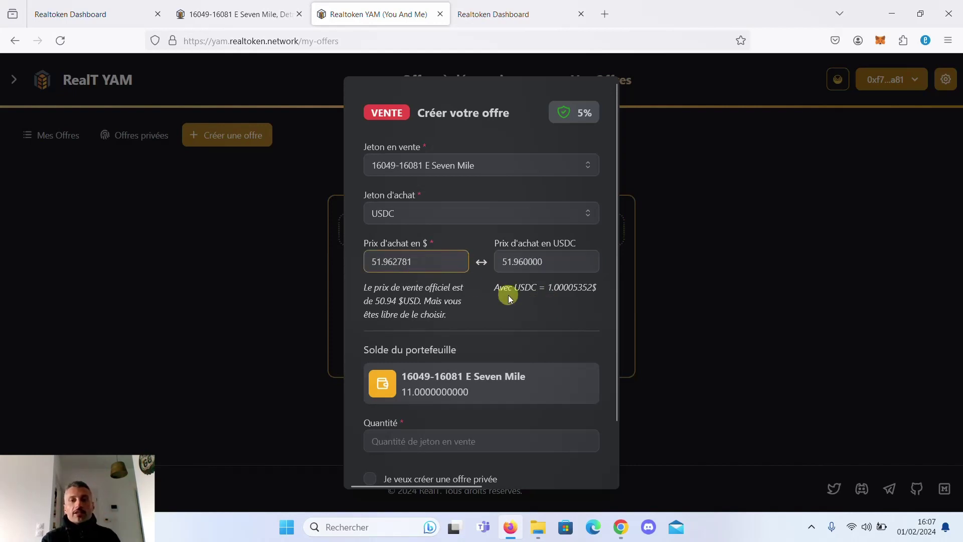
- Set the quantity to 11 tokens, add the offer and submit it for signing
scroll(507, 295, down, 2)
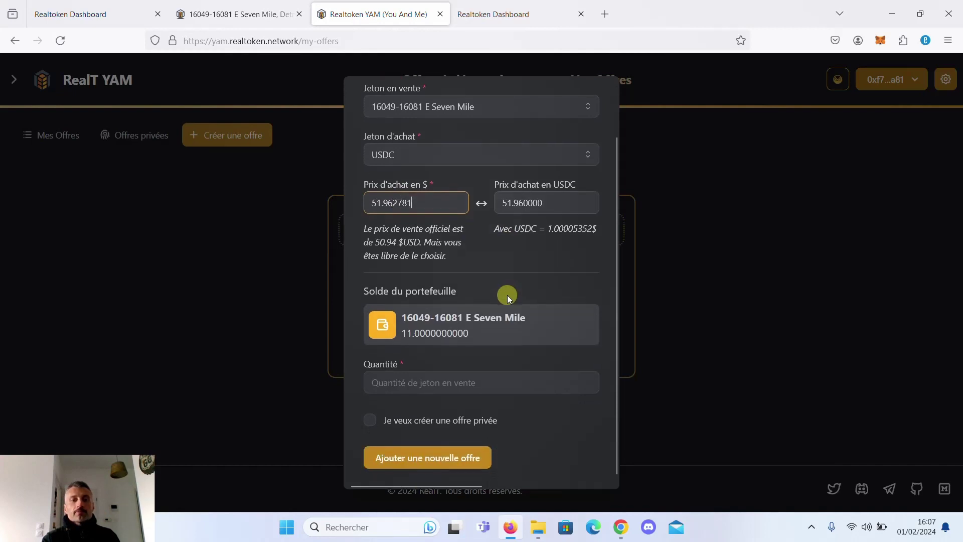
click(402, 383)
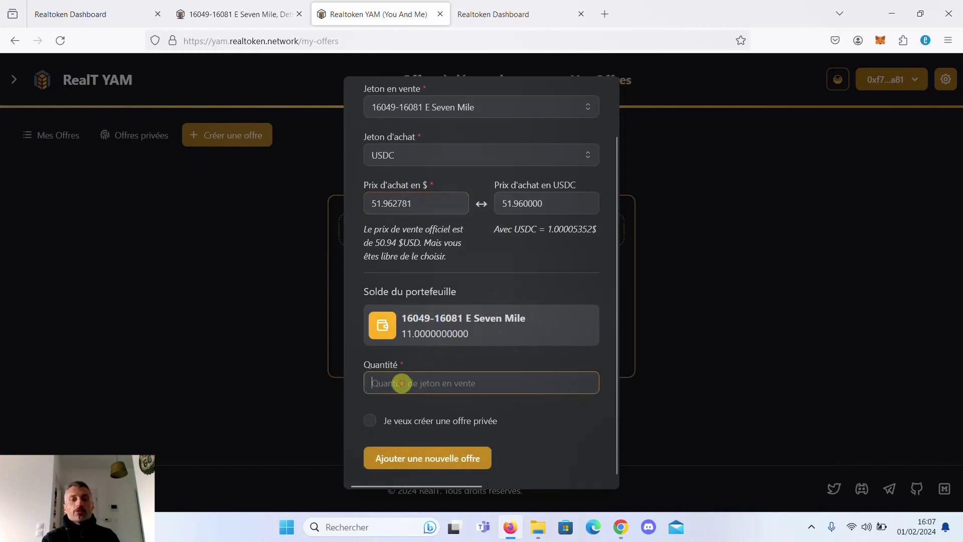
text(11)
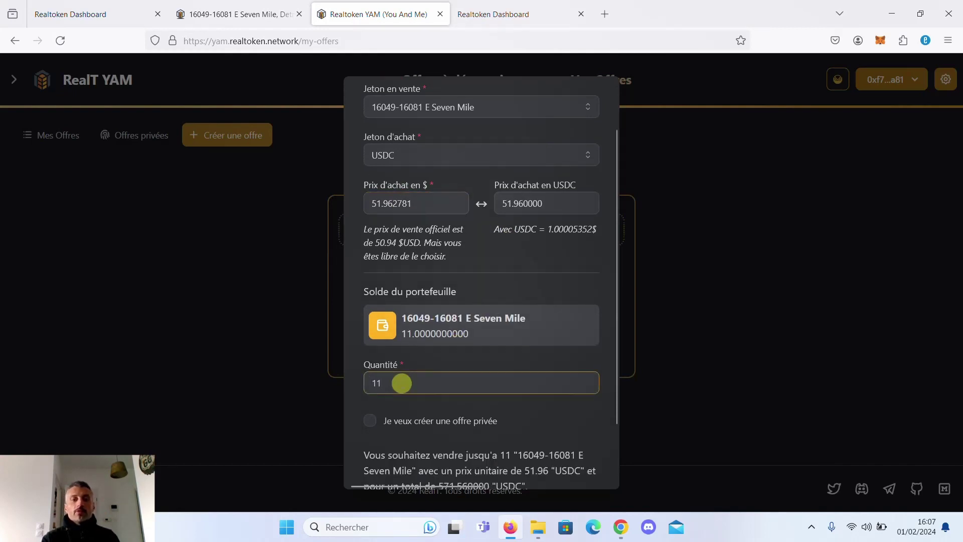
scroll(401, 383, down, 2)
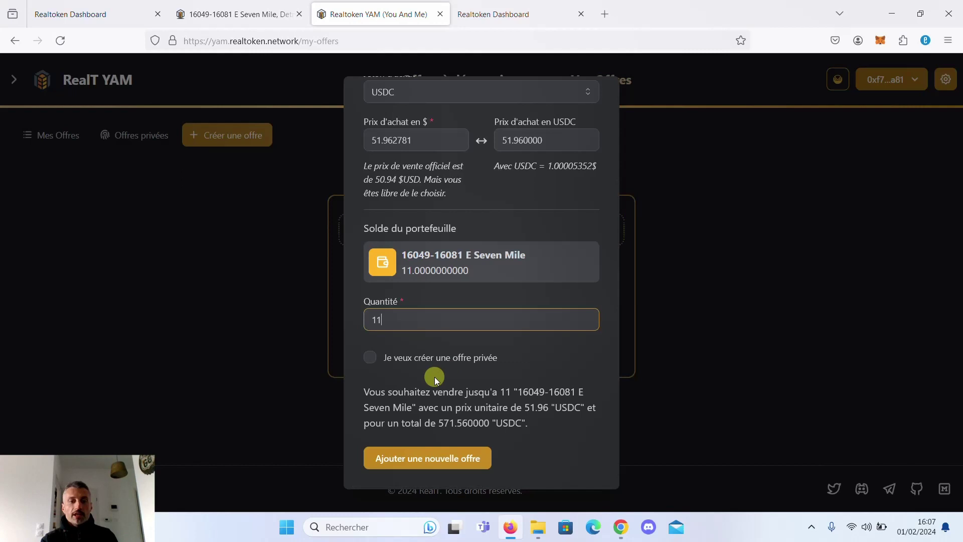
click(428, 459)
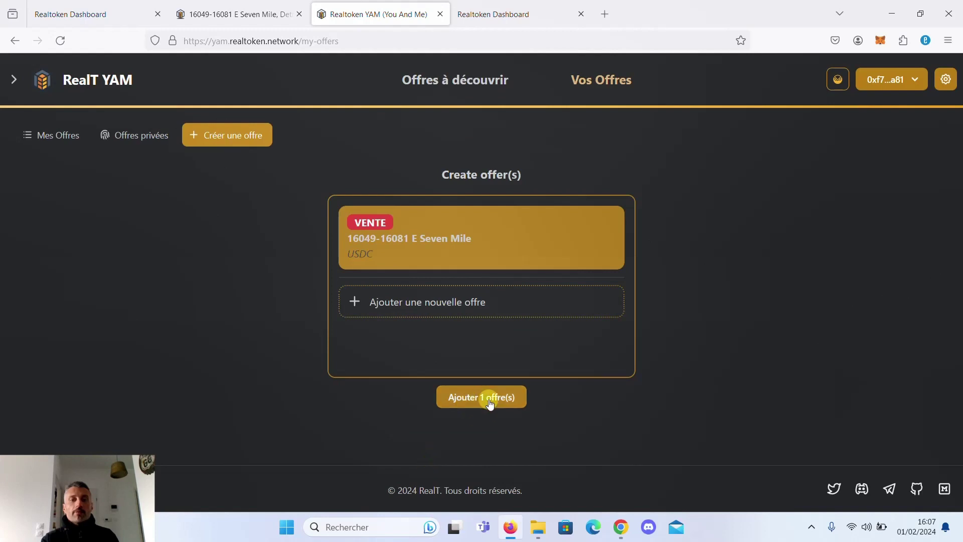
click(469, 404)
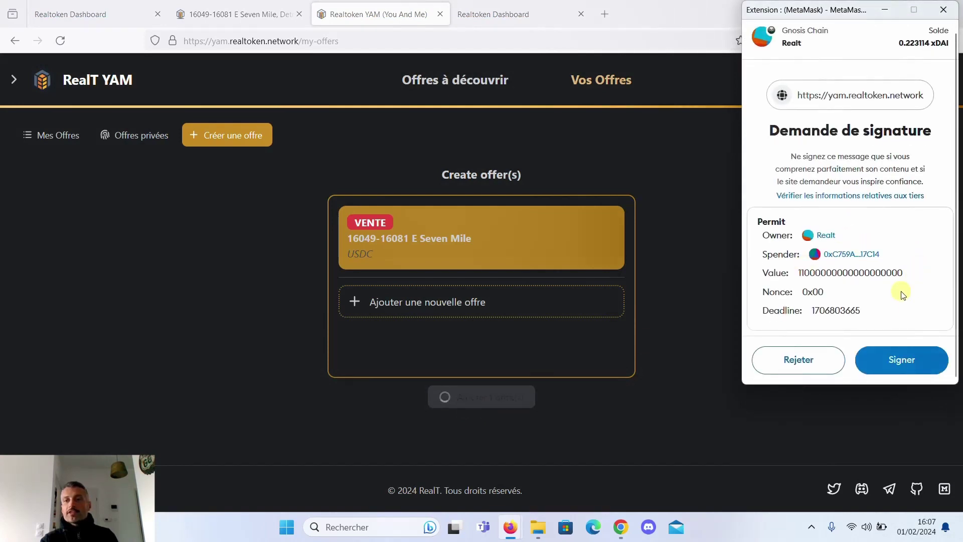
- Sign the token permit and confirm the USDC offer transaction in MetaMask
click(890, 374)
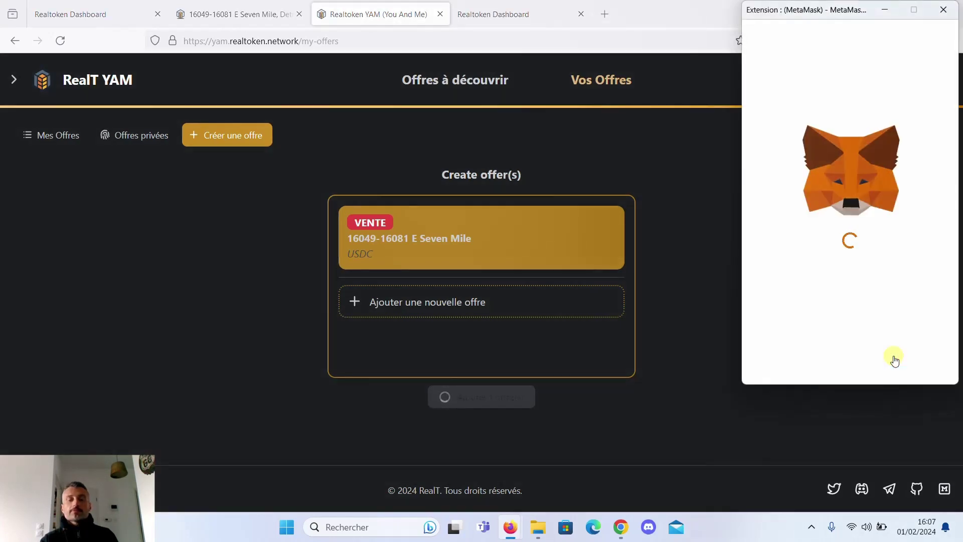
scroll(895, 359, down, 1)
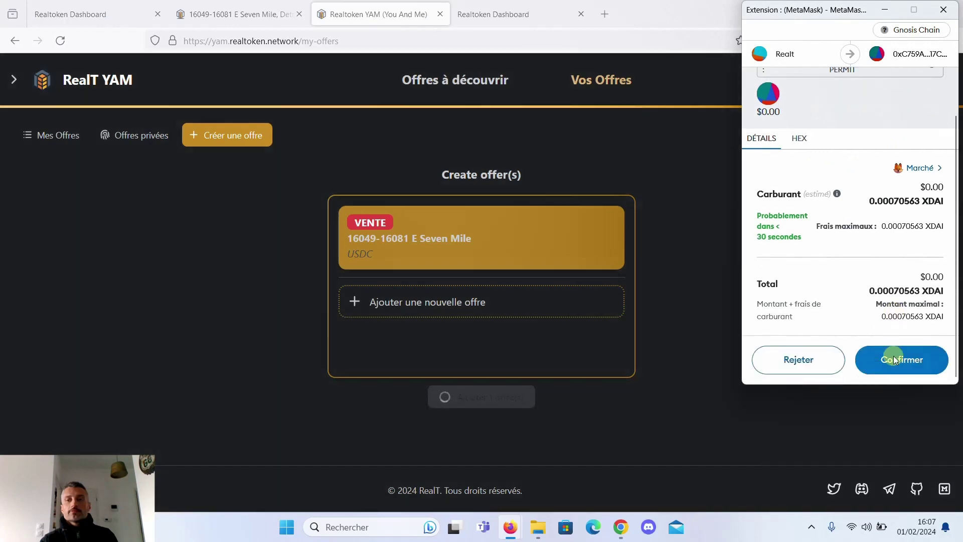
click(893, 356)
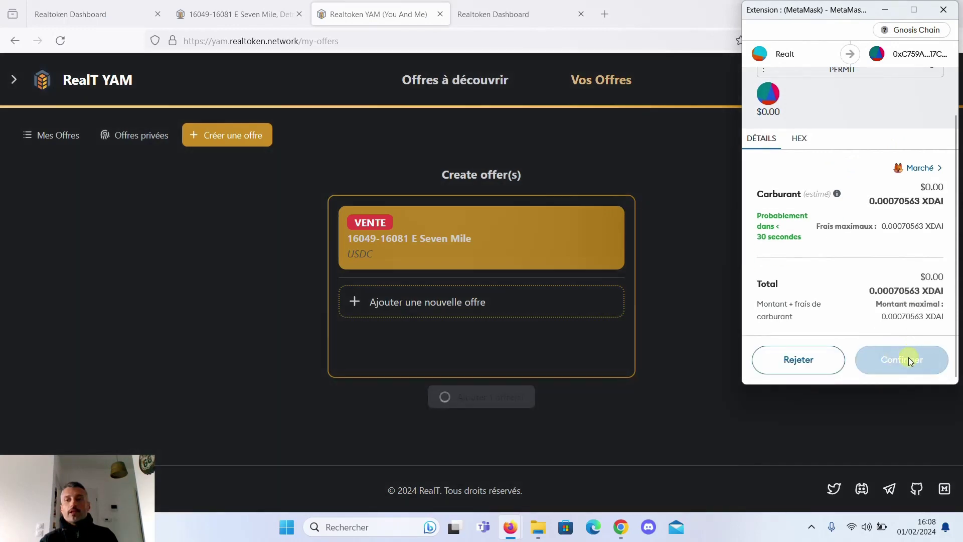
click(908, 357)
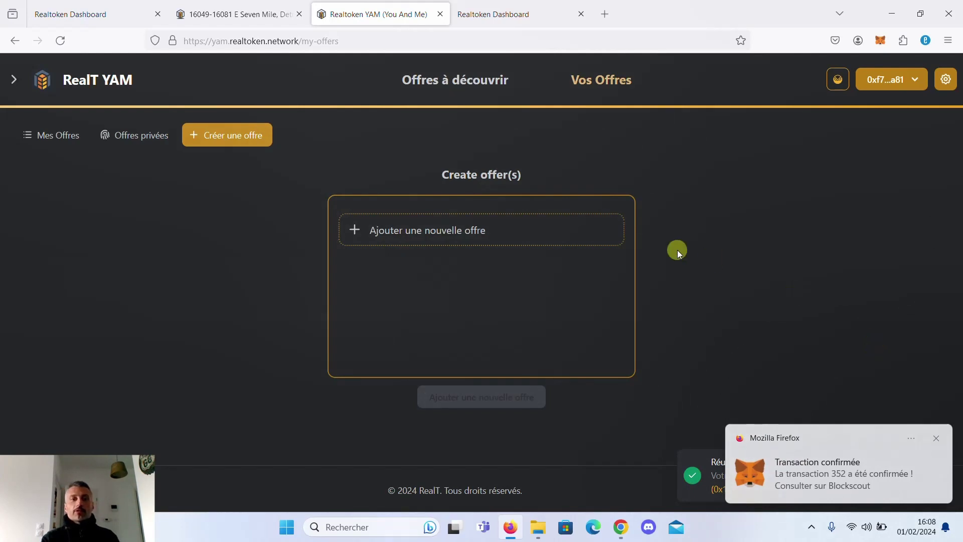
click(441, 236)
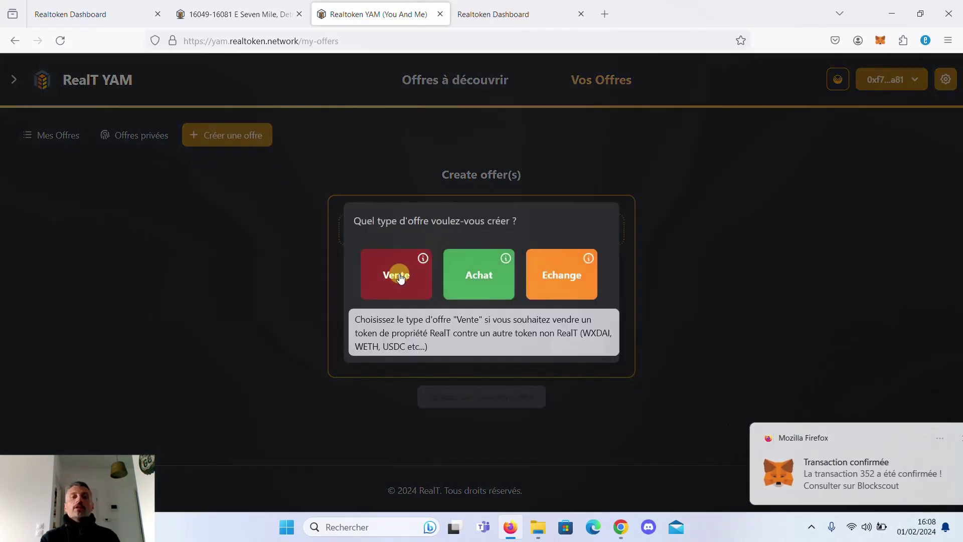
click(400, 279)
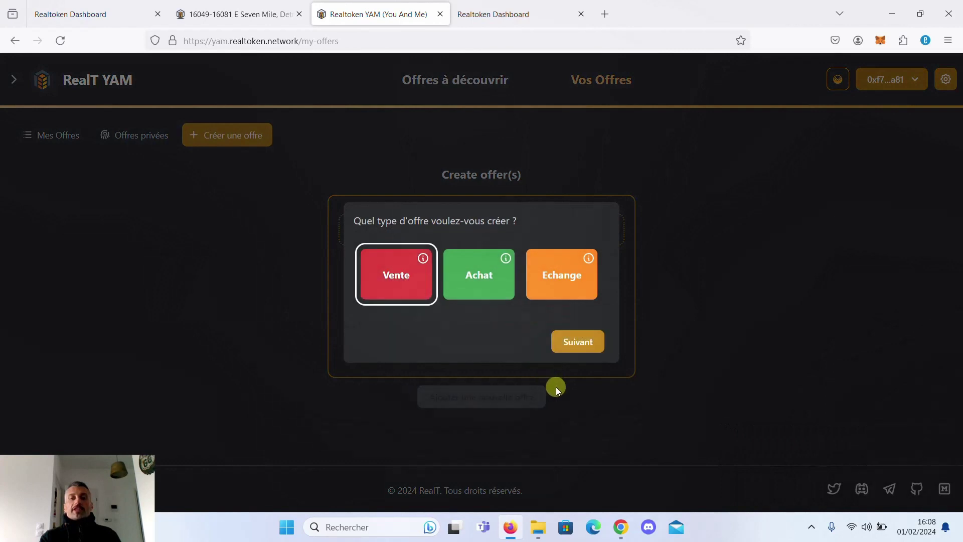
click(576, 340)
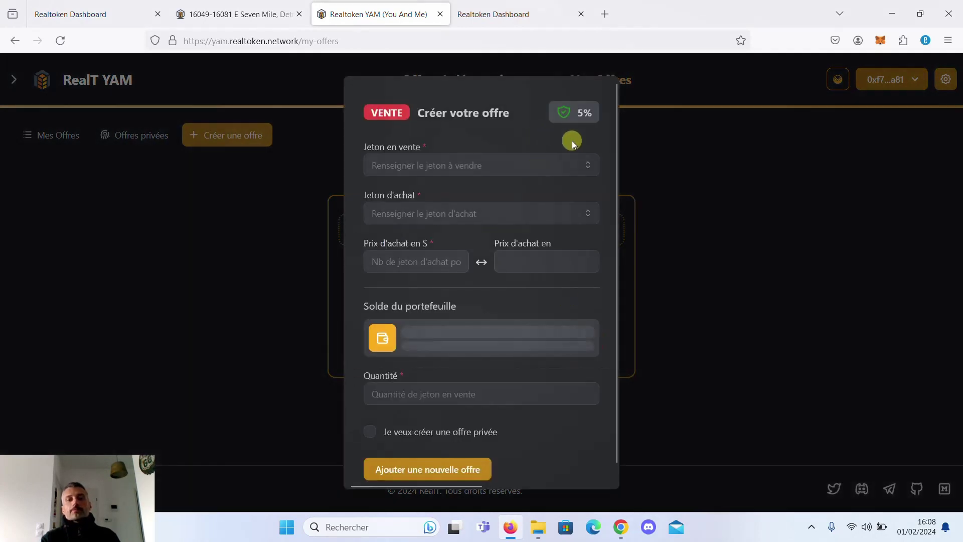
click(589, 165)
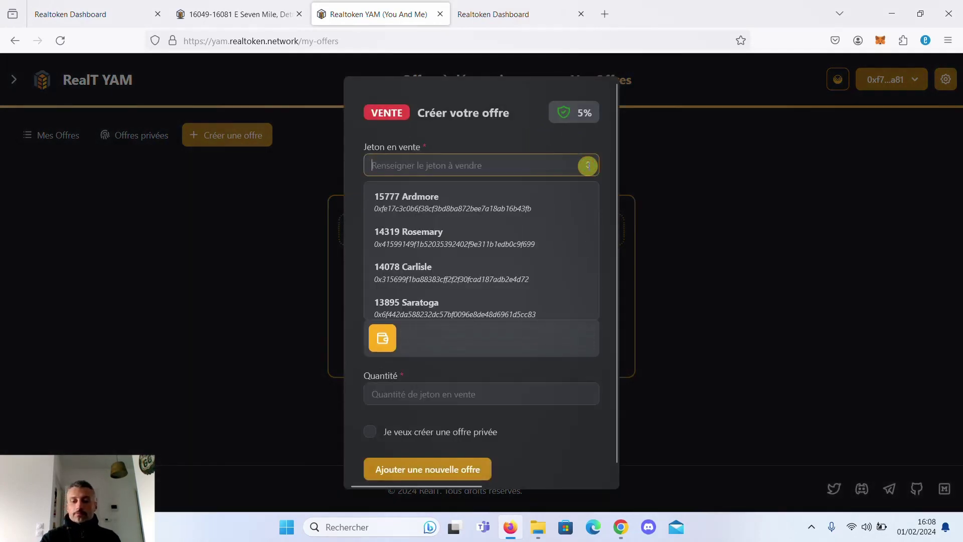
text(16049)
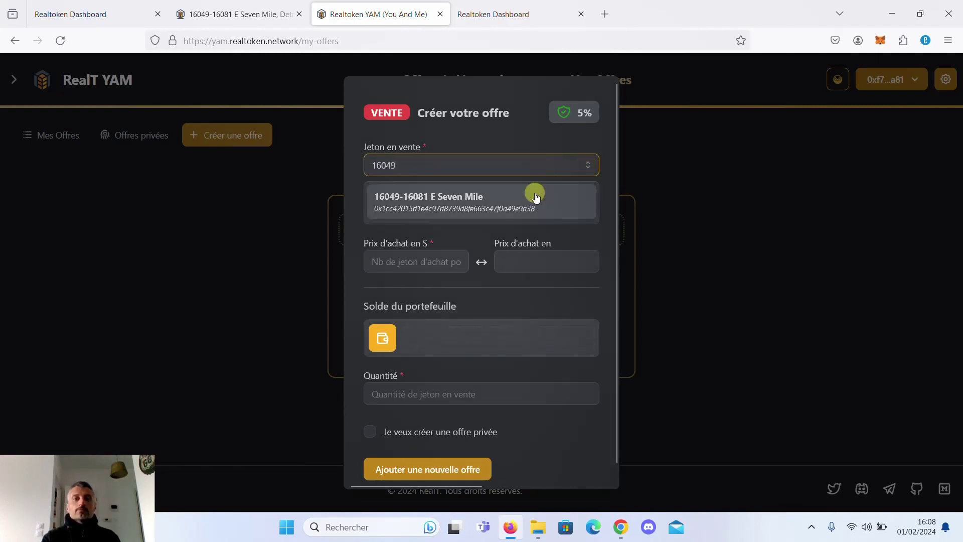
click(502, 200)
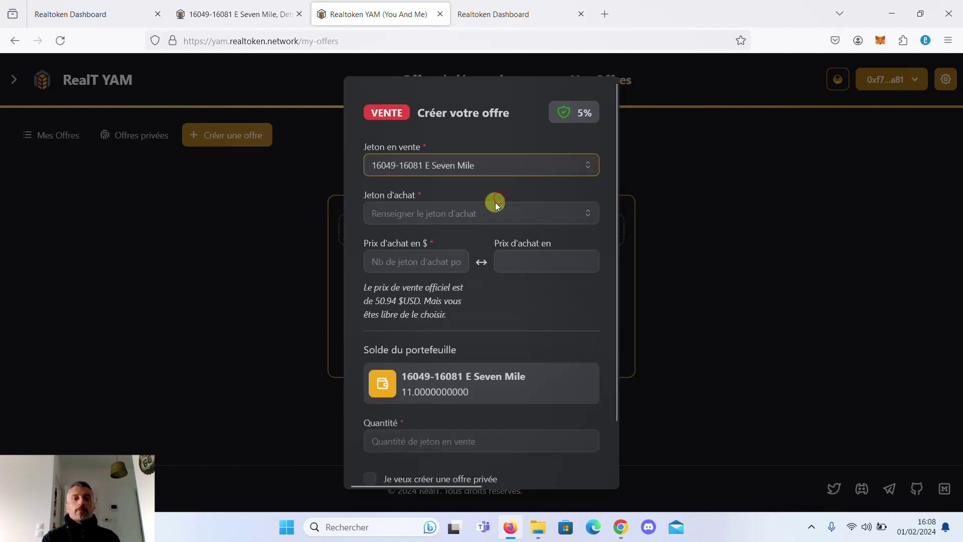
click(581, 213)
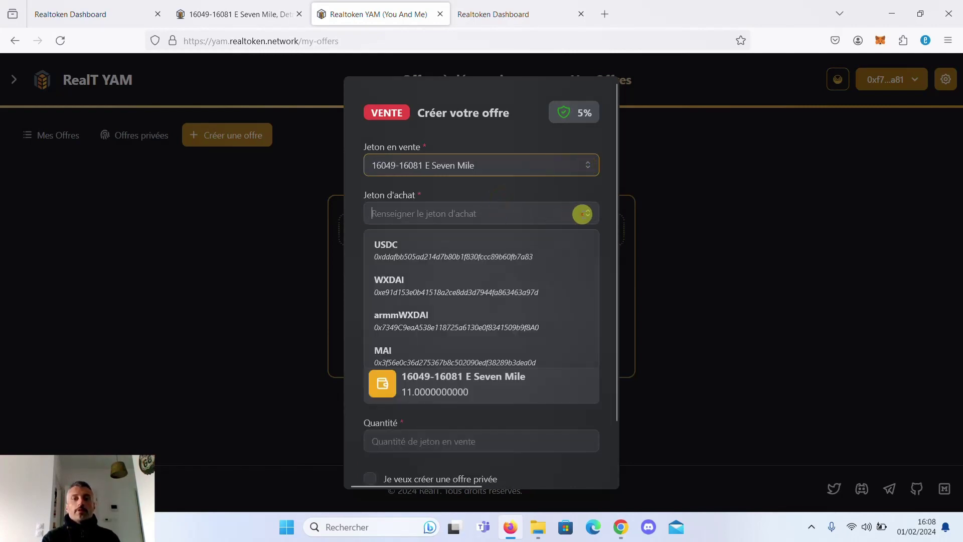
click(484, 295)
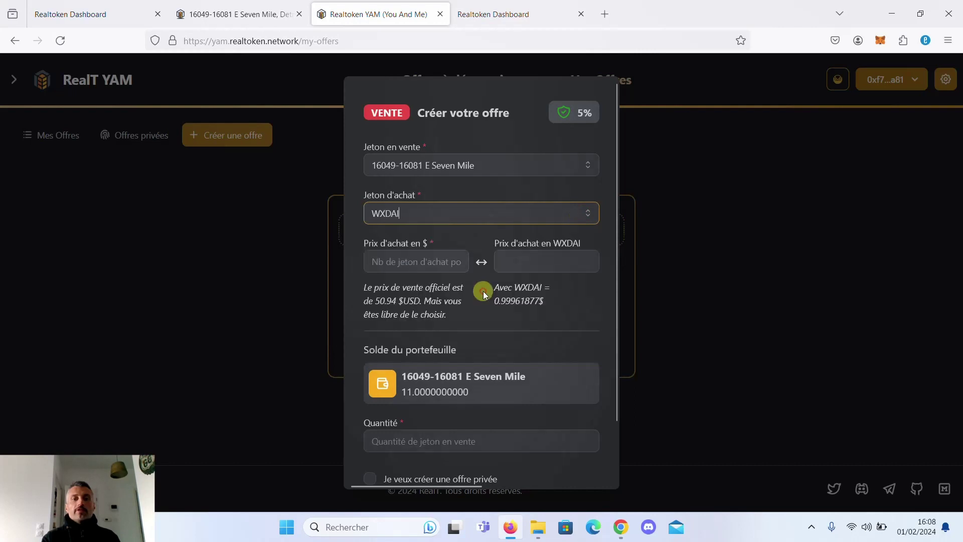
- Price it at 51.96 WXDAI, set quantity to 11, and add it to pending offers
click(514, 256)
text(5)
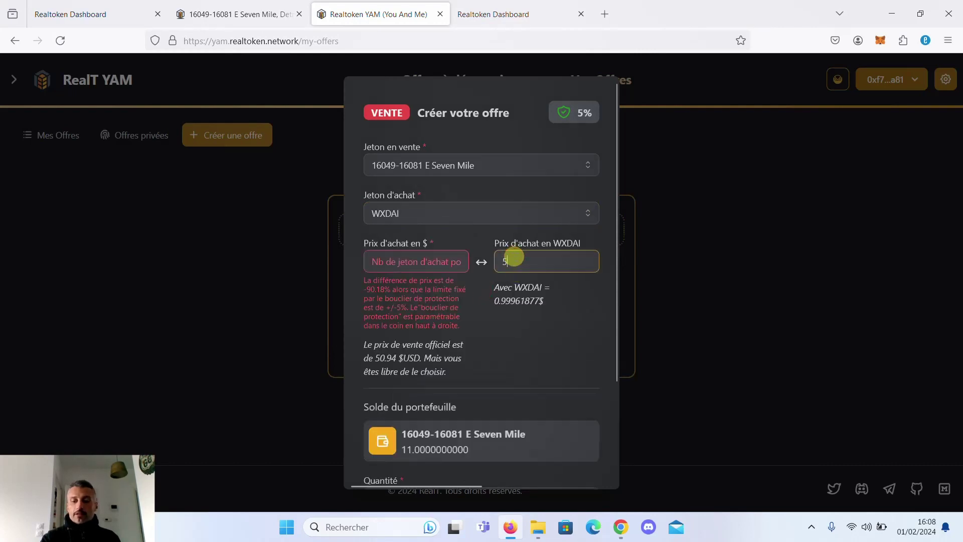
text(1.96)
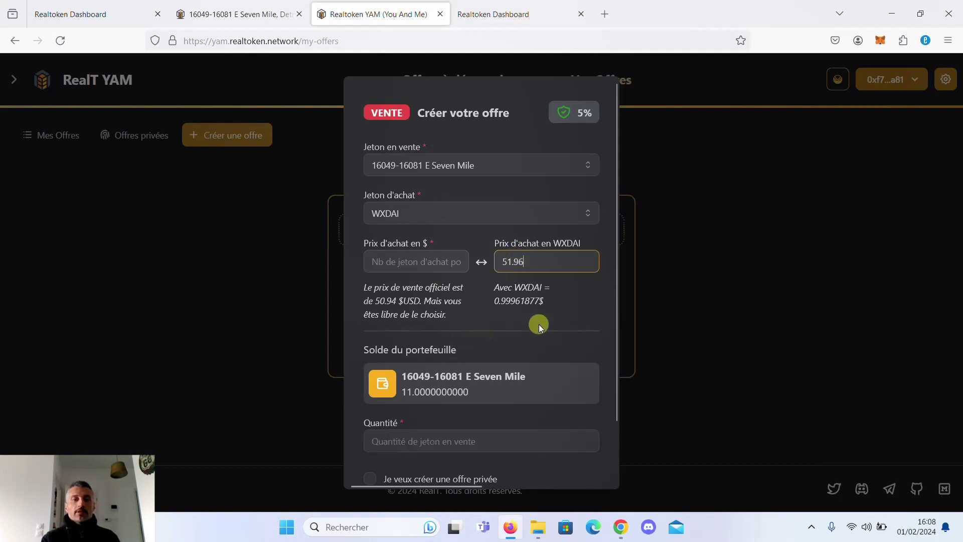
click(429, 439)
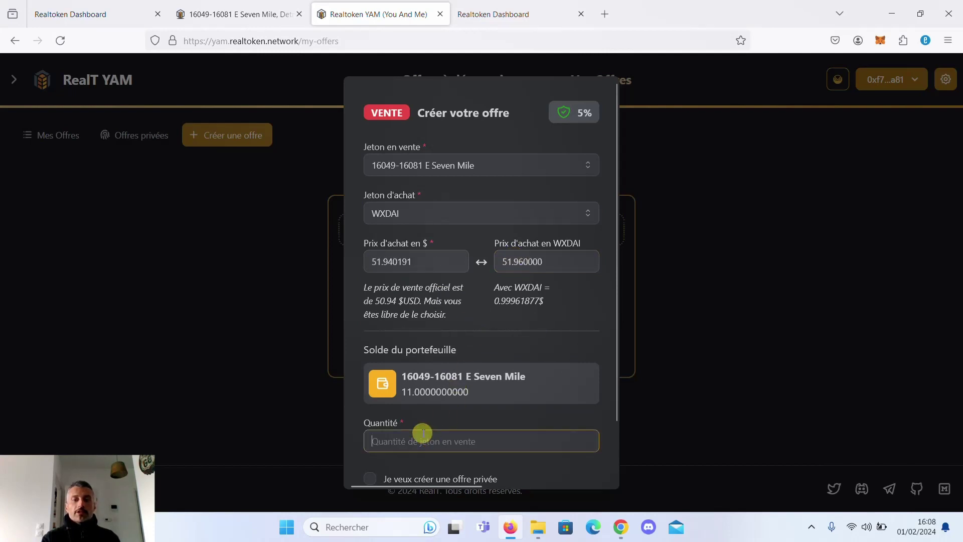
scroll(421, 430, down, 2)
text(11)
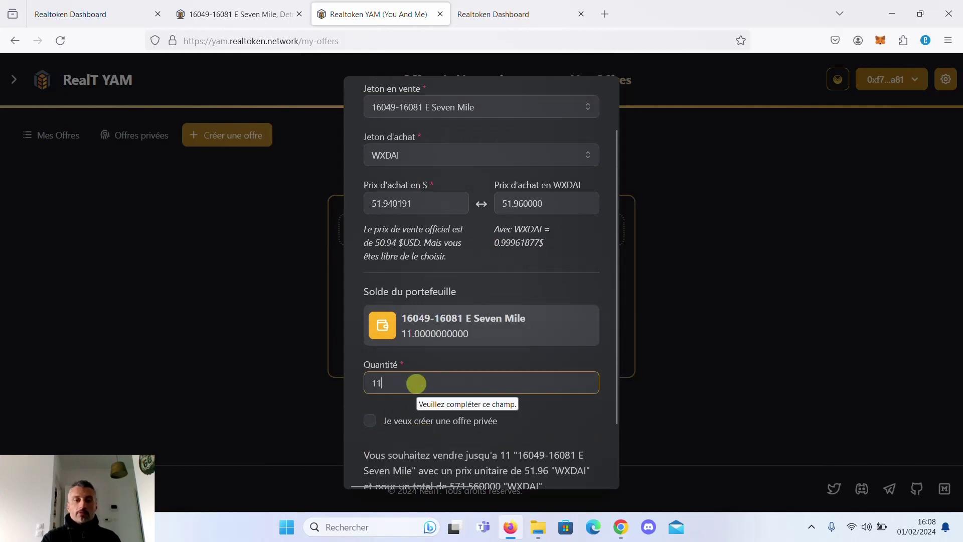
scroll(417, 383, down, 2)
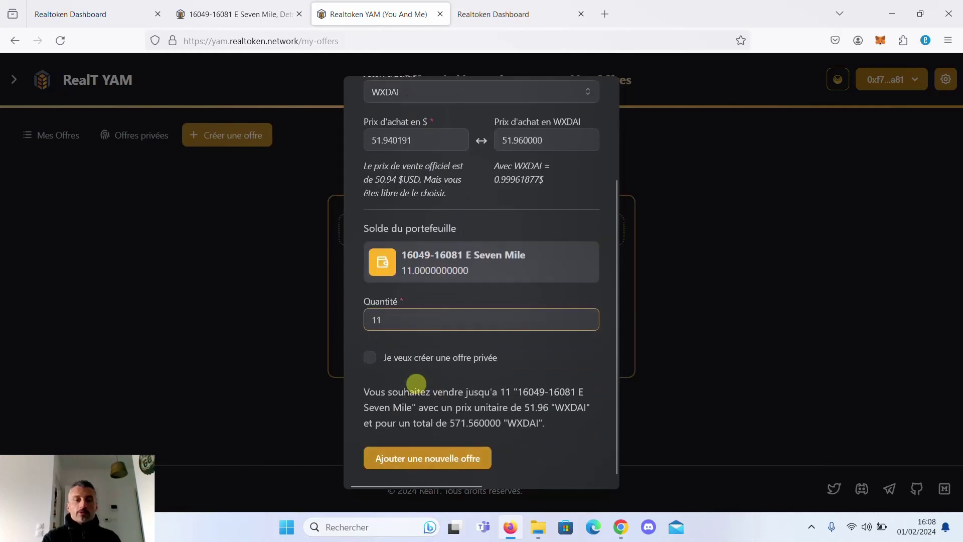
click(456, 462)
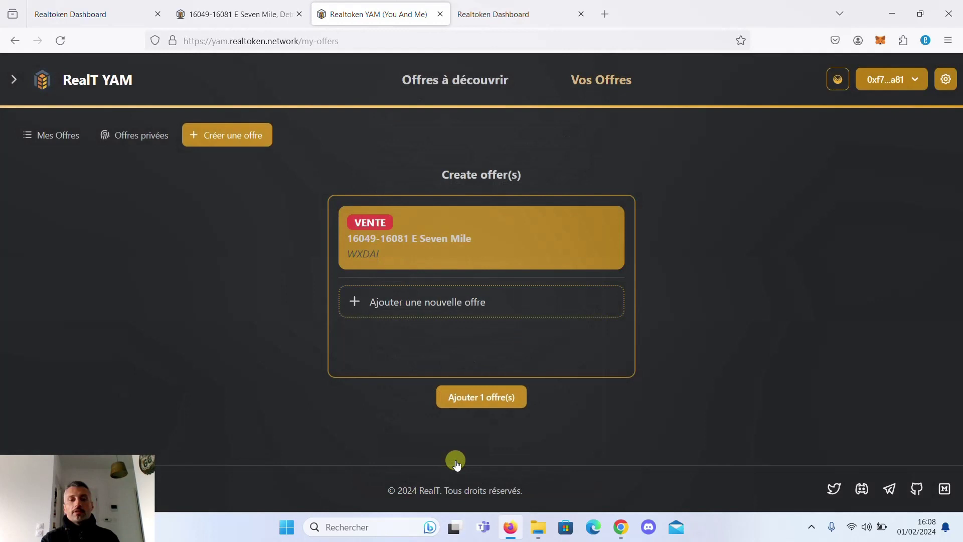
- Submit the WXDAI offer, sign and confirm it in MetaMask, and dismiss the confirmation notice
click(478, 400)
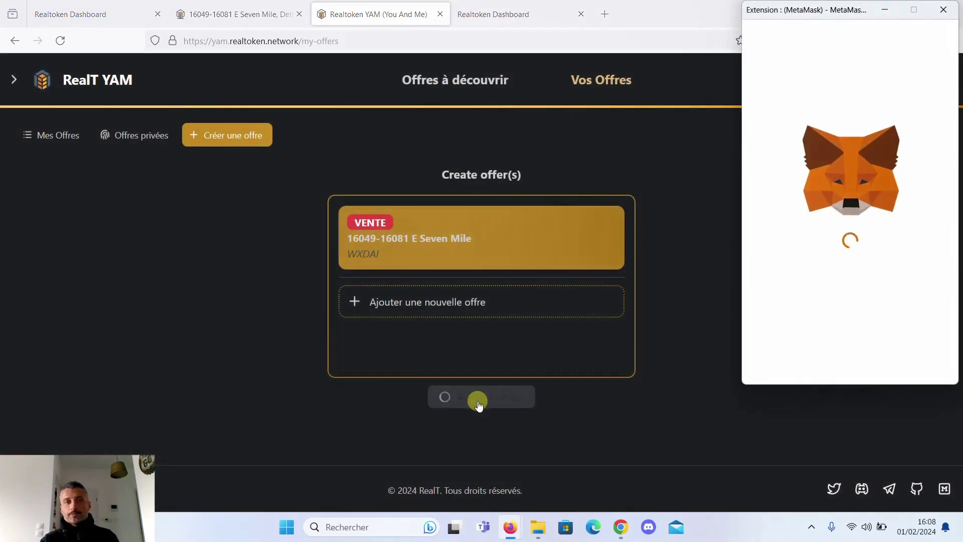
click(924, 371)
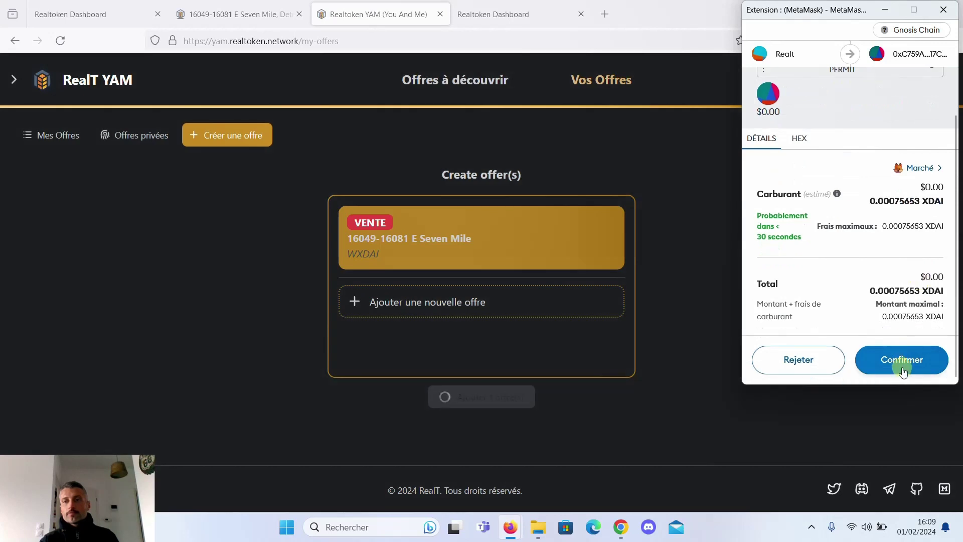
click(903, 369)
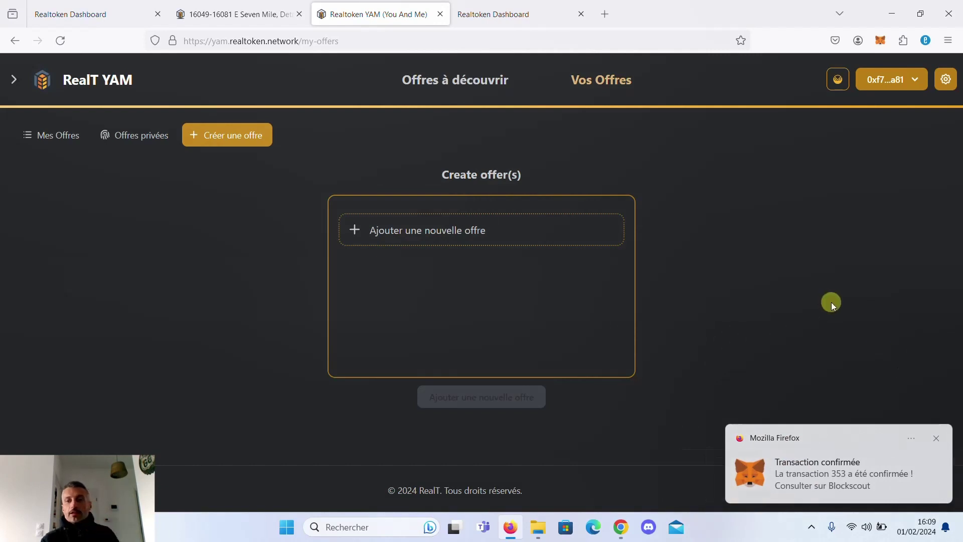
click(938, 441)
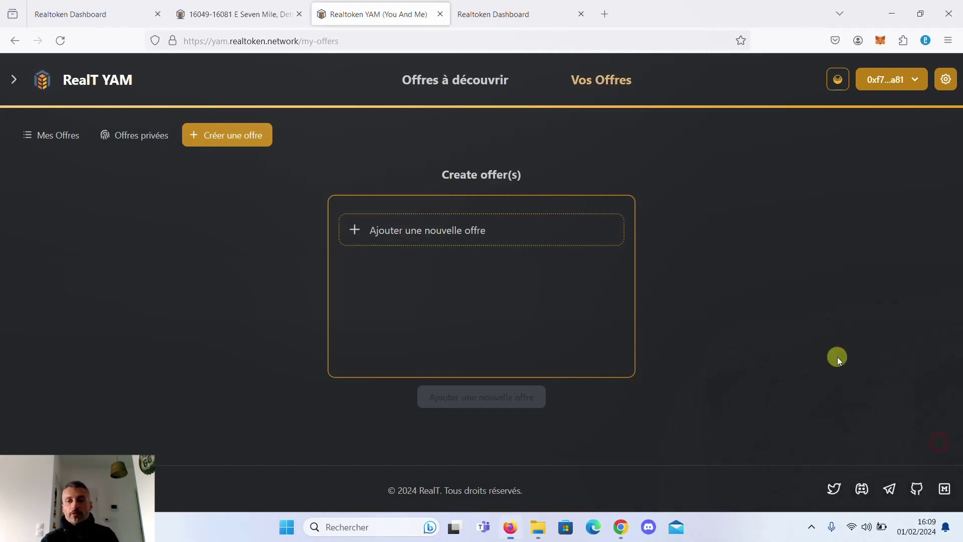
- Show the Mes Offres table with five sale offers, including 29573 for 11 Seven Mile tokens
click(53, 135)
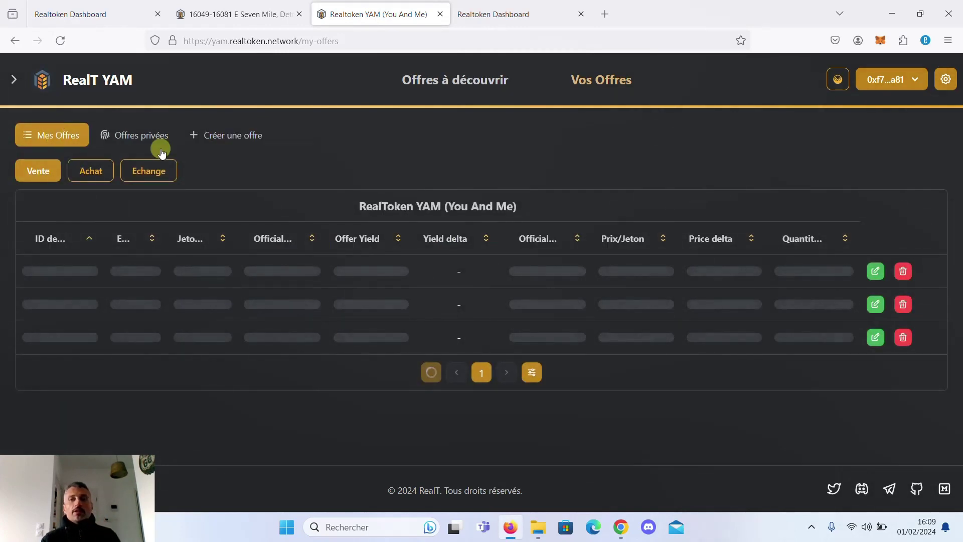
scroll(406, 277, down, 2)
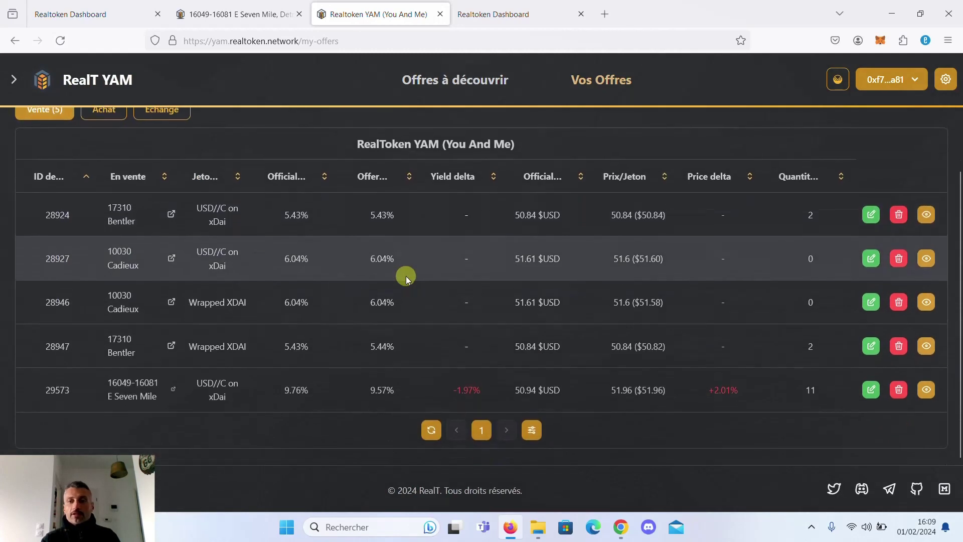
scroll(406, 276, up, 1)
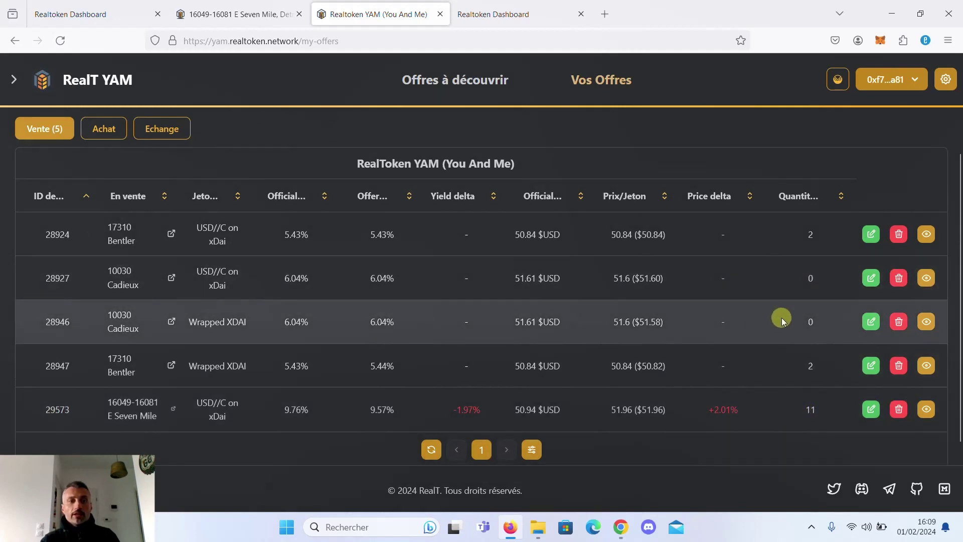
click(901, 322)
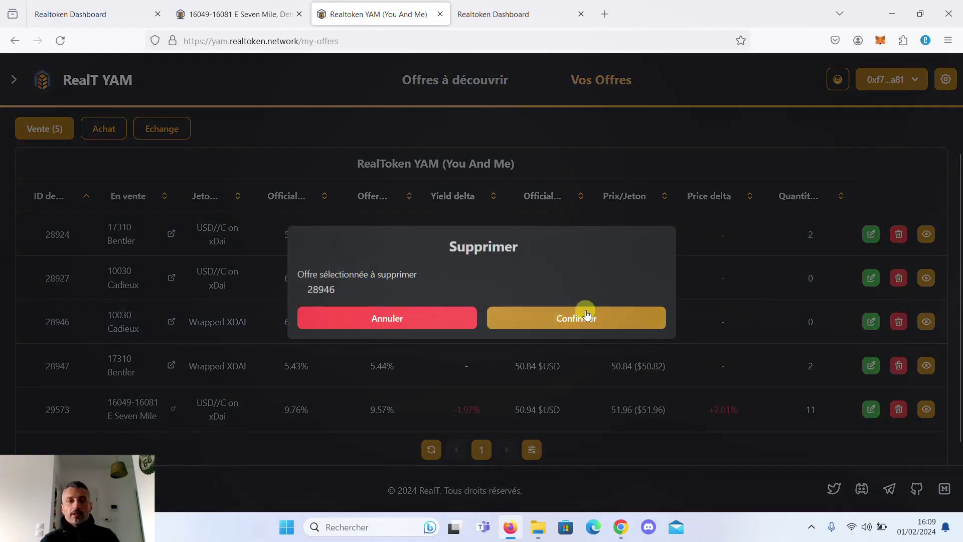
click(645, 319)
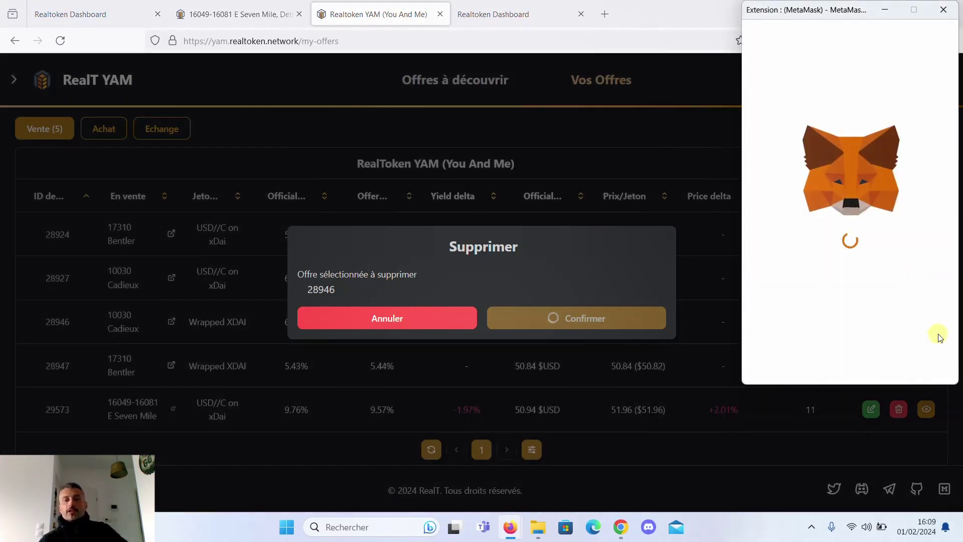
scroll(890, 352, down, 1)
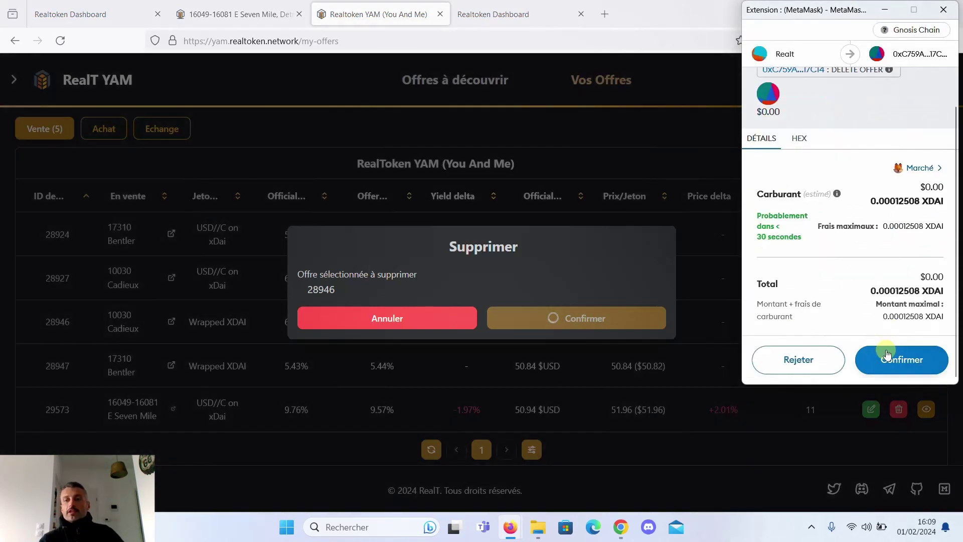
click(887, 354)
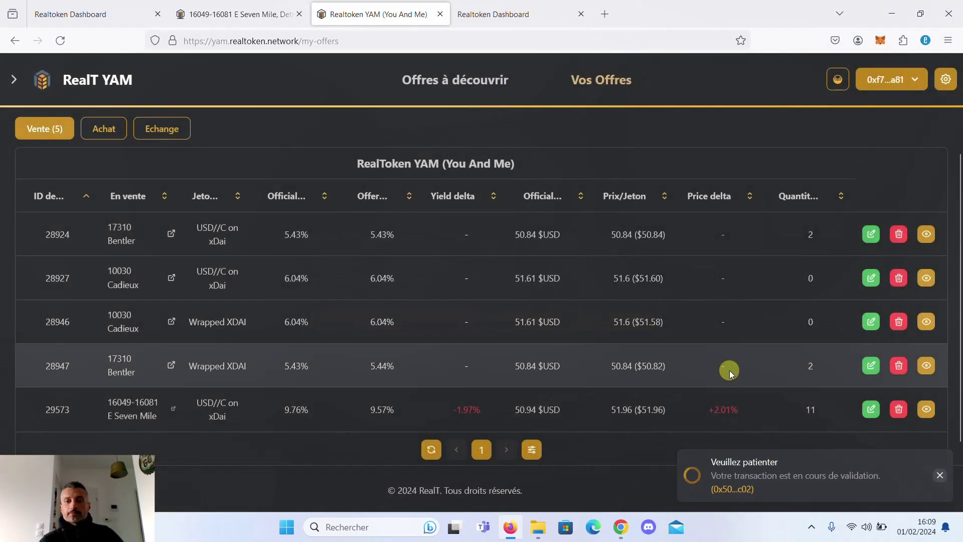
scroll(729, 371, down, 1)
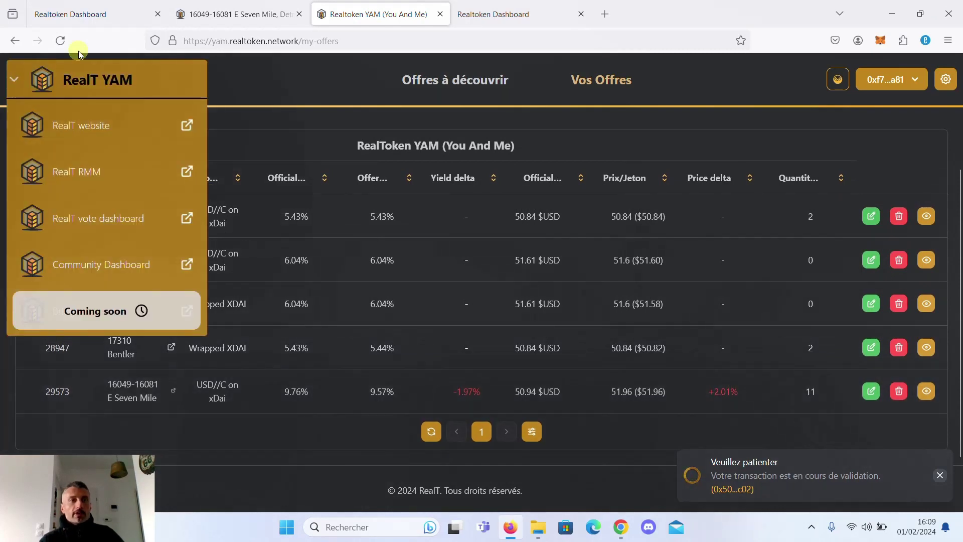
- Reload to confirm 28946 is gone, then open the 'Offres à découvrir' marketplace
click(61, 41)
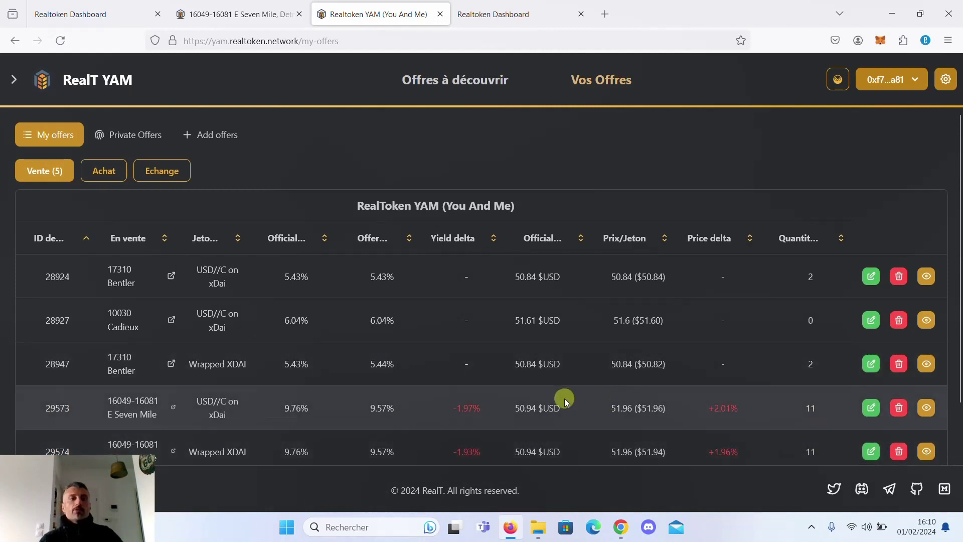
click(453, 91)
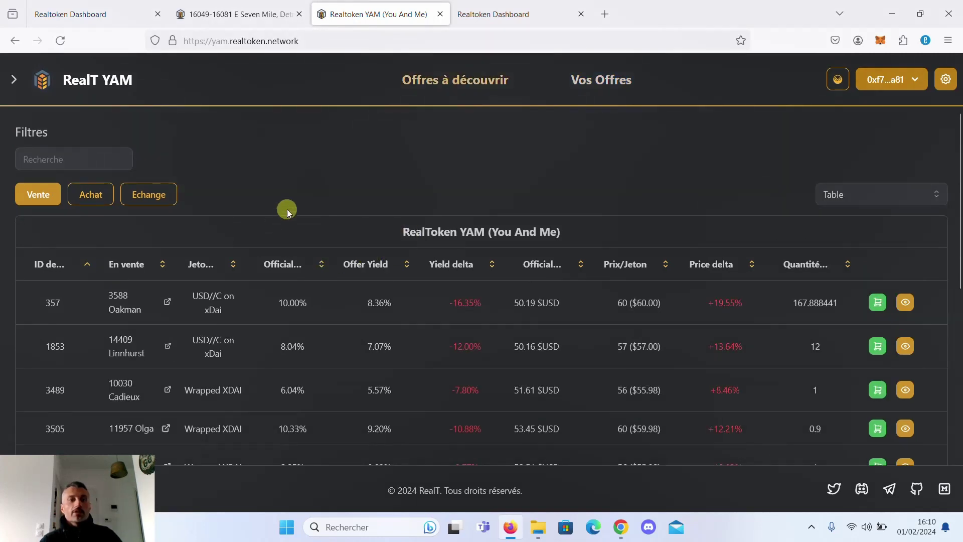
- Search the marketplace for '1604' and compare the Seven Mile offers, including 29573 and 29574 at 51.96
click(44, 159)
text(16049)
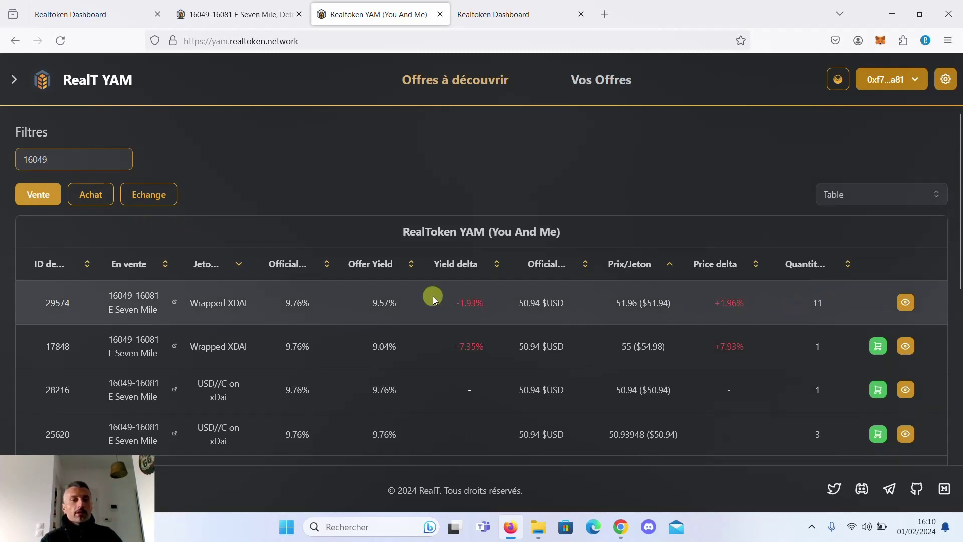
scroll(547, 310, down, 4)
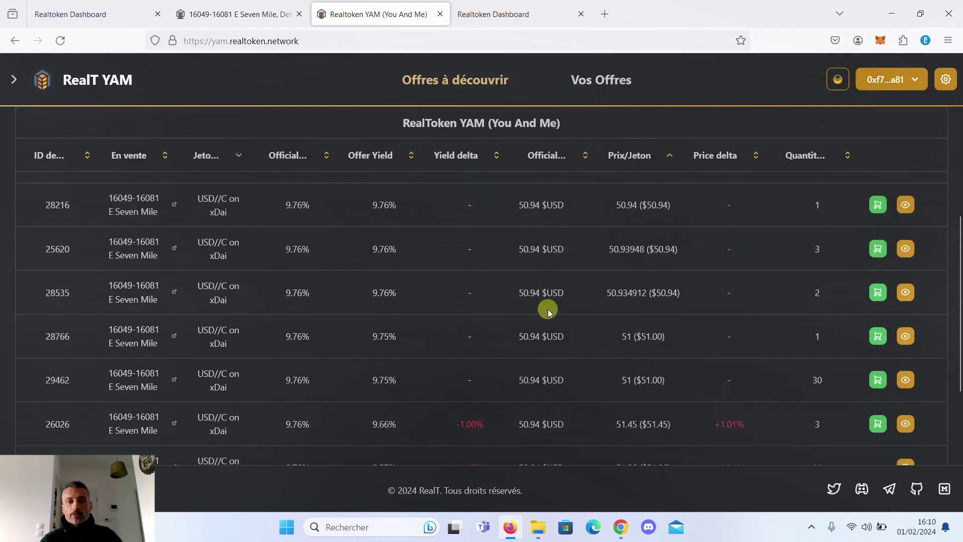
scroll(549, 311, down, 3)
scroll(549, 311, up, 3)
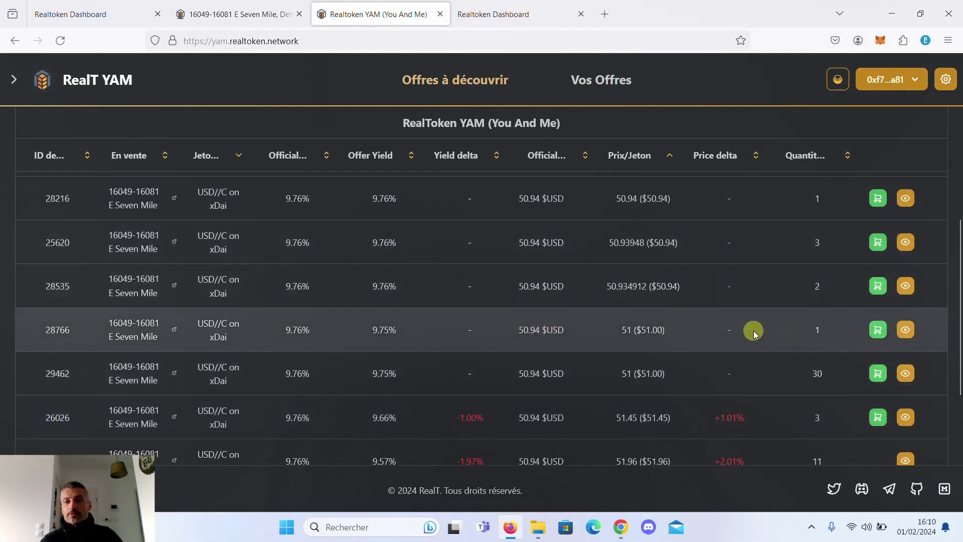
scroll(691, 327, up, 3)
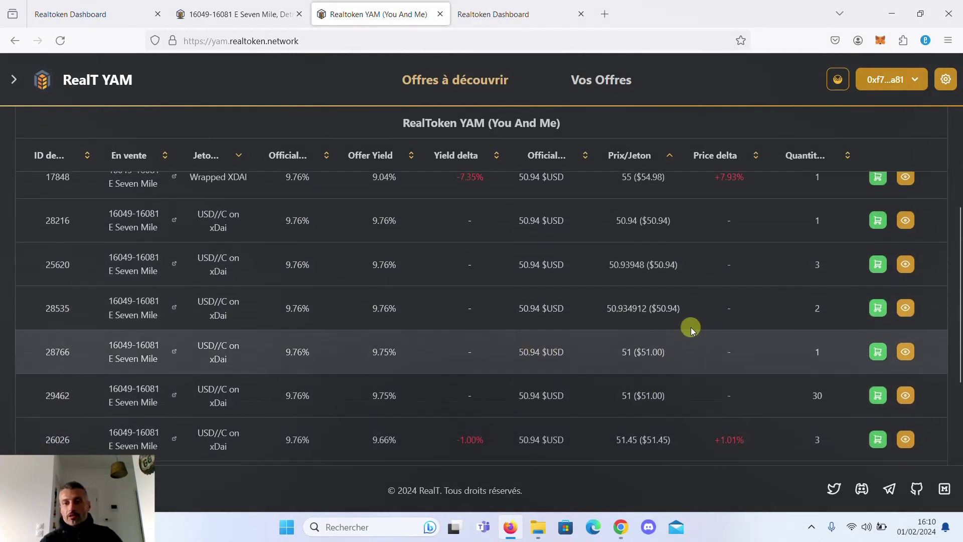
scroll(691, 328, down, 5)
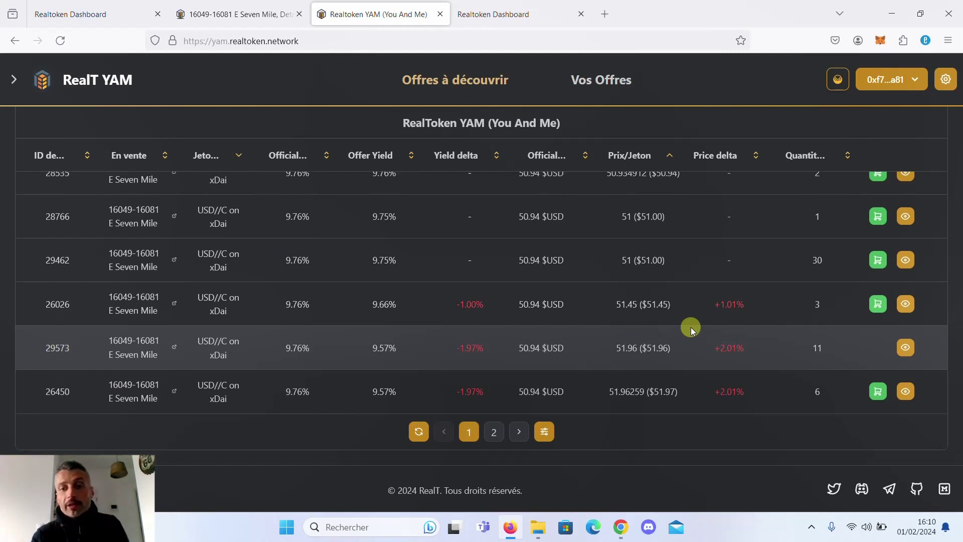
scroll(691, 327, up, 2)
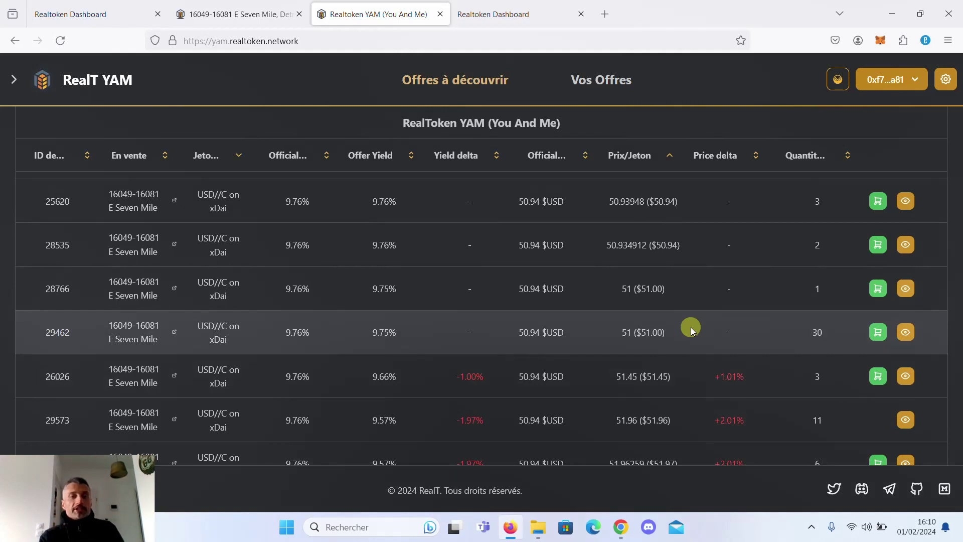
scroll(691, 327, down, 1)
scroll(691, 327, up, 2)
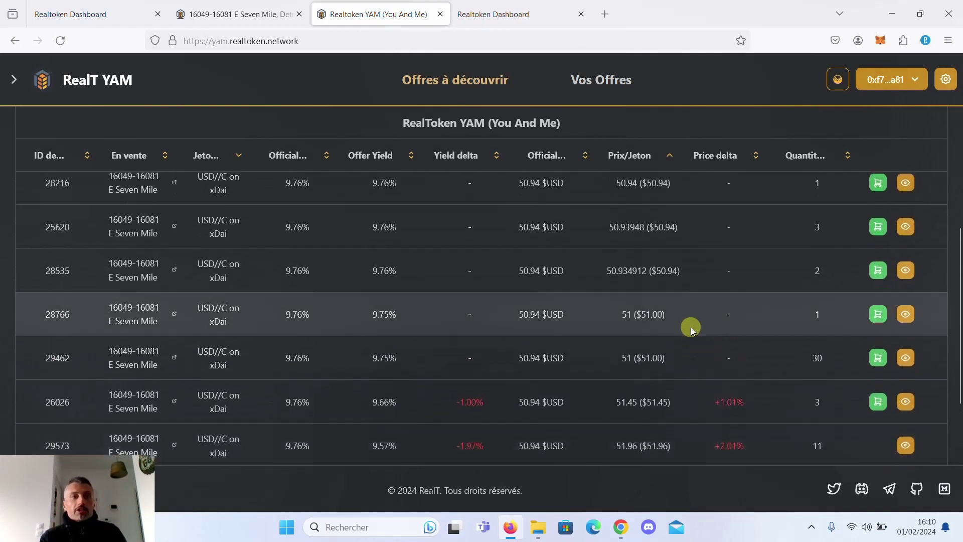